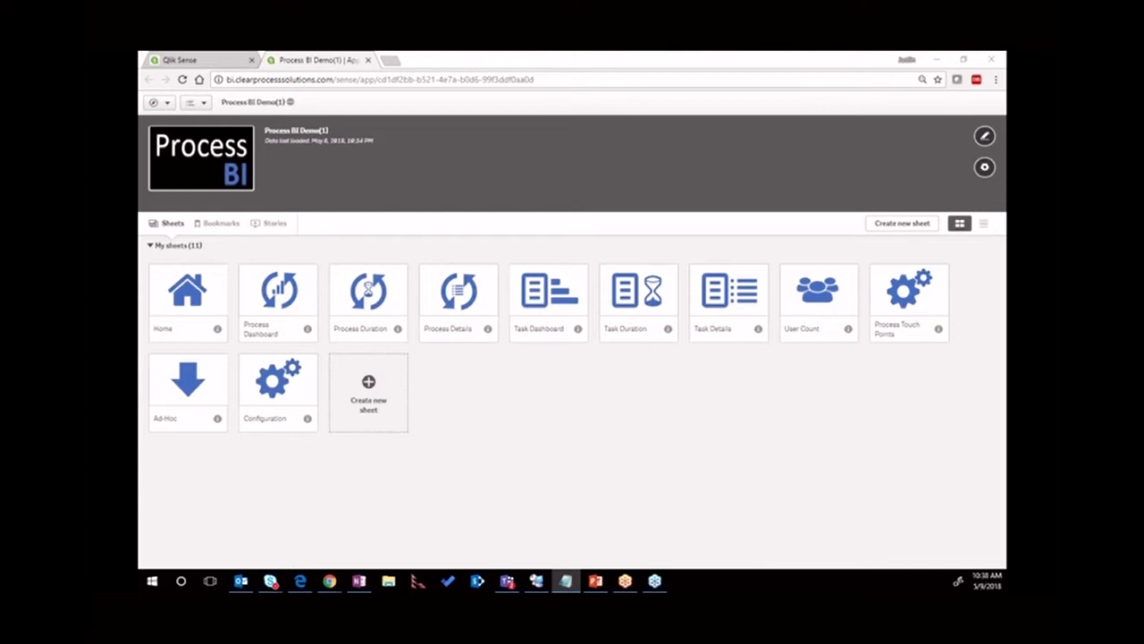
Open the Process Dashboard sheet and filter it to Form Year 2017
click(281, 289)
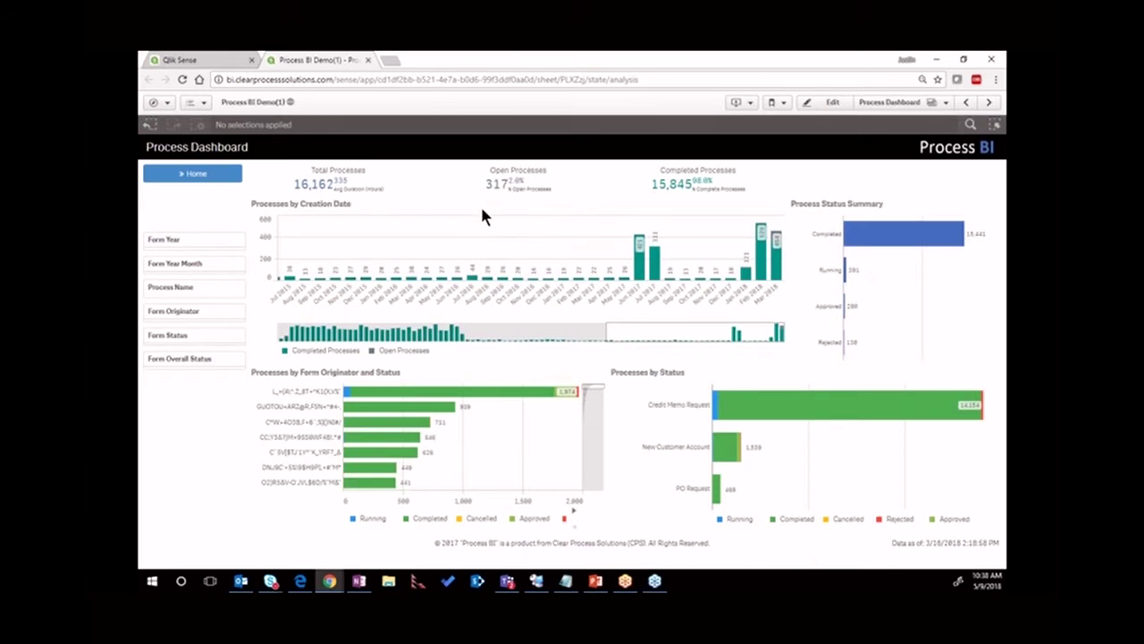
click(186, 243)
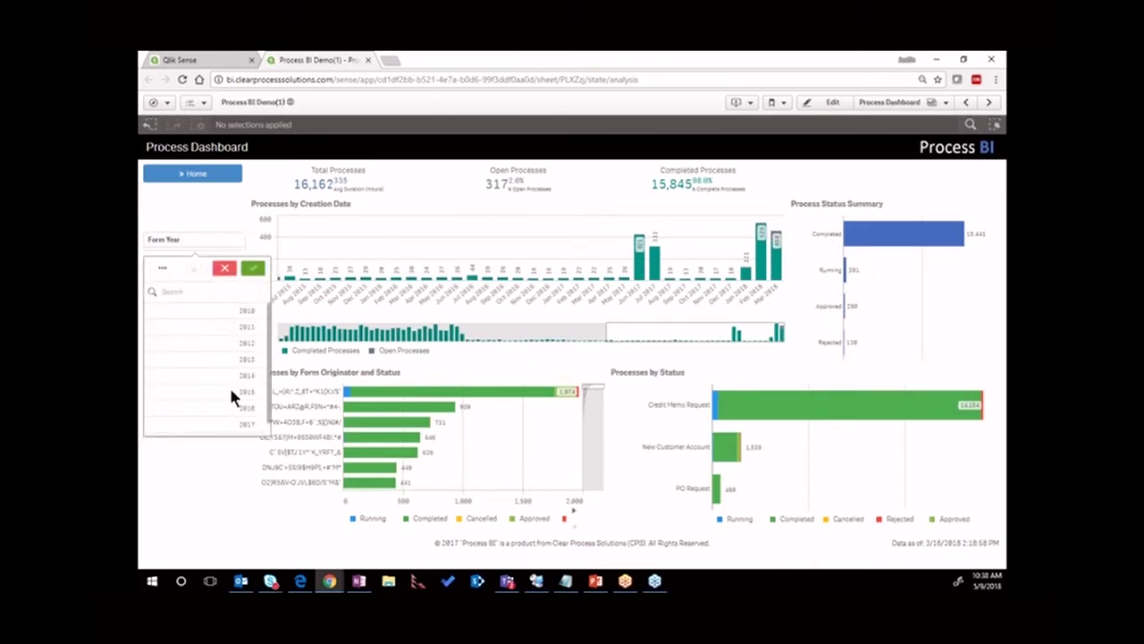
click(223, 423)
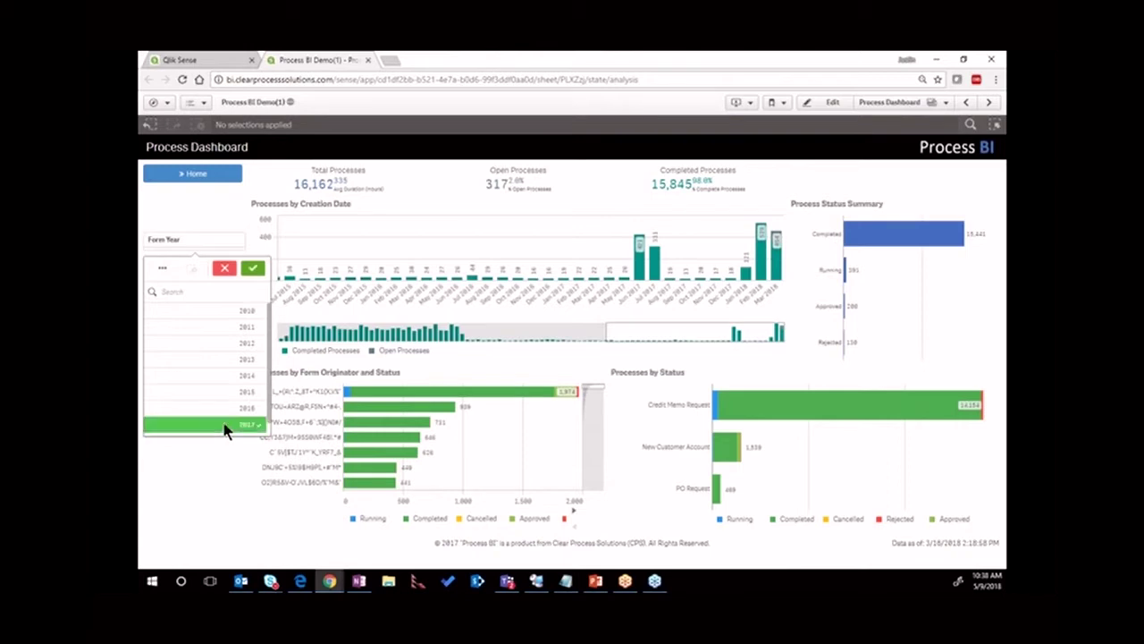
click(250, 271)
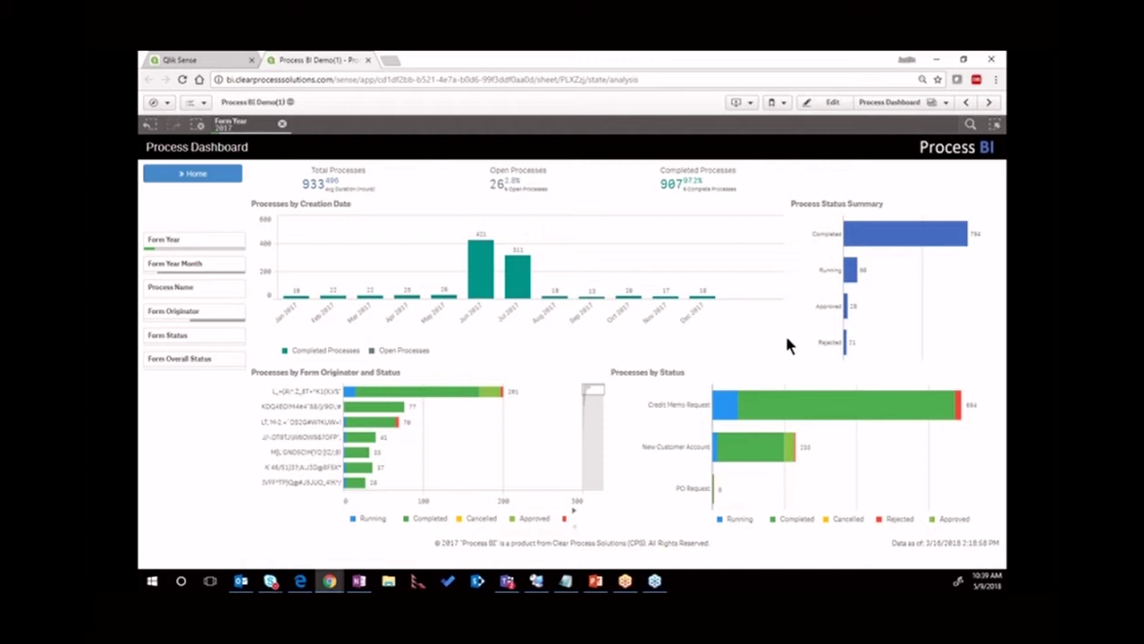
Narrow the dashboard to Rejected processes and the Credit Memo Request process using its charts
click(845, 344)
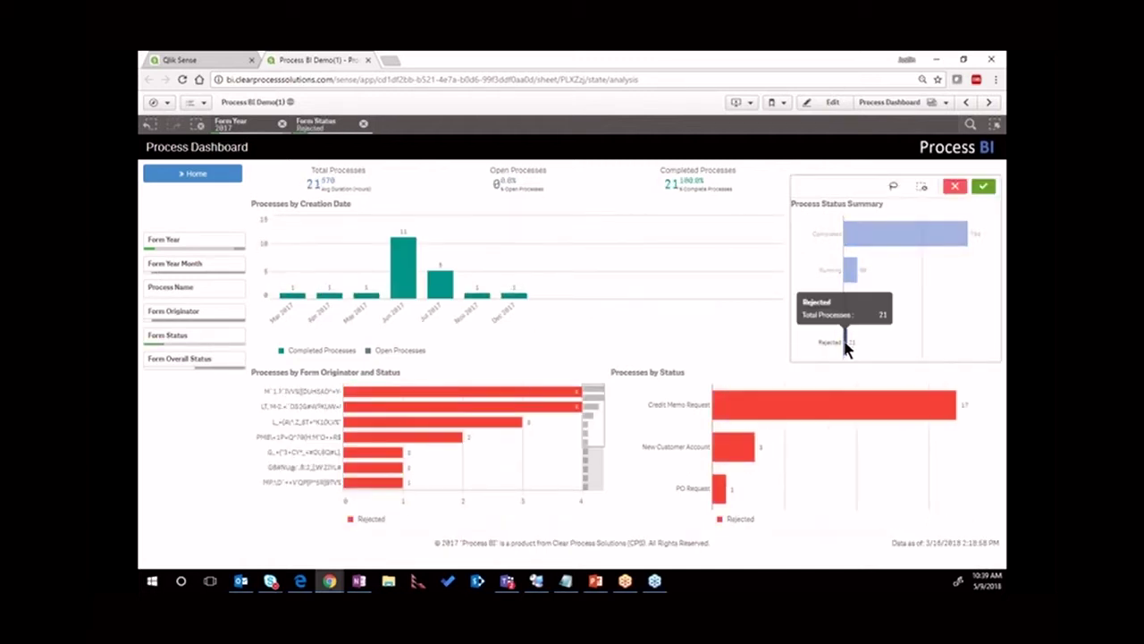
click(983, 187)
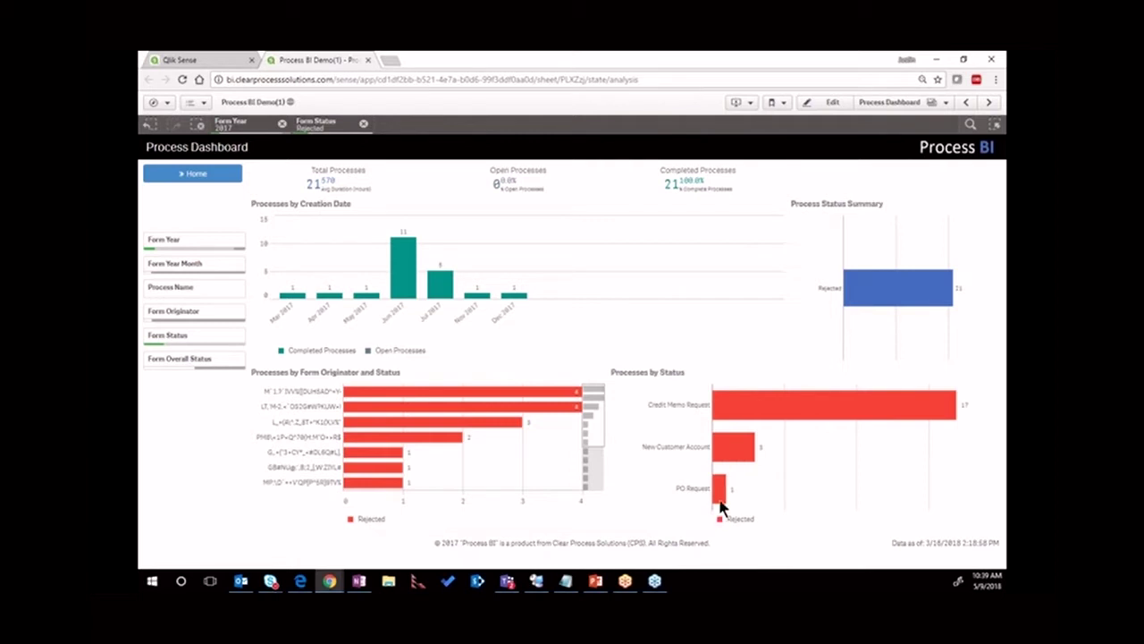
click(756, 413)
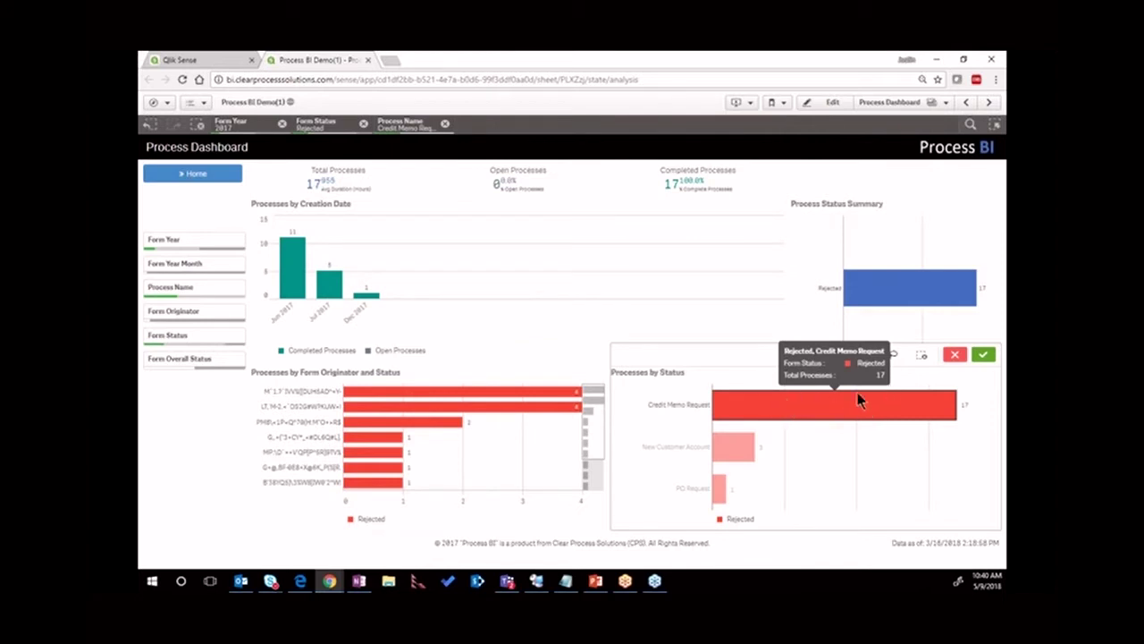
click(984, 355)
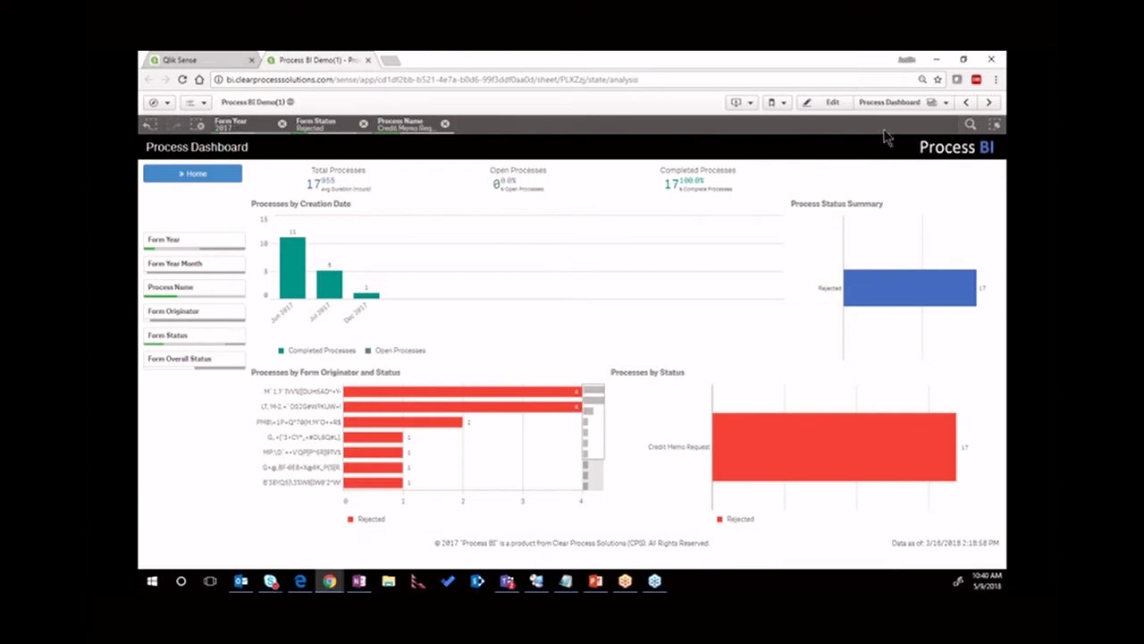
Review the filtered selection on the Process Duration and Process Details sheets and go on to the Task Dashboard
click(990, 105)
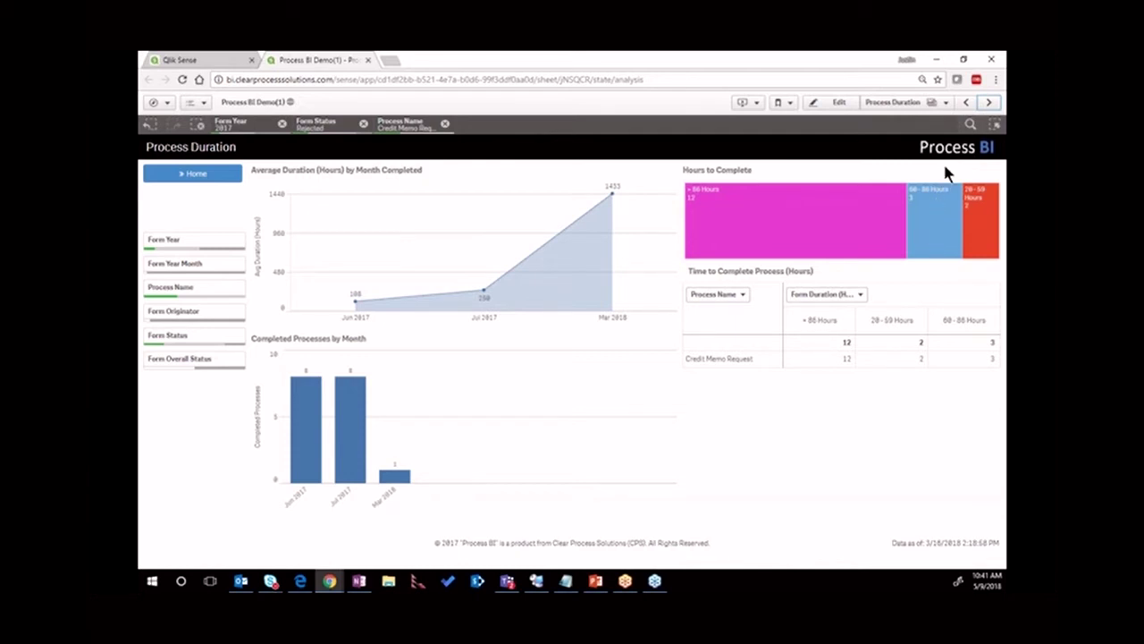
click(987, 104)
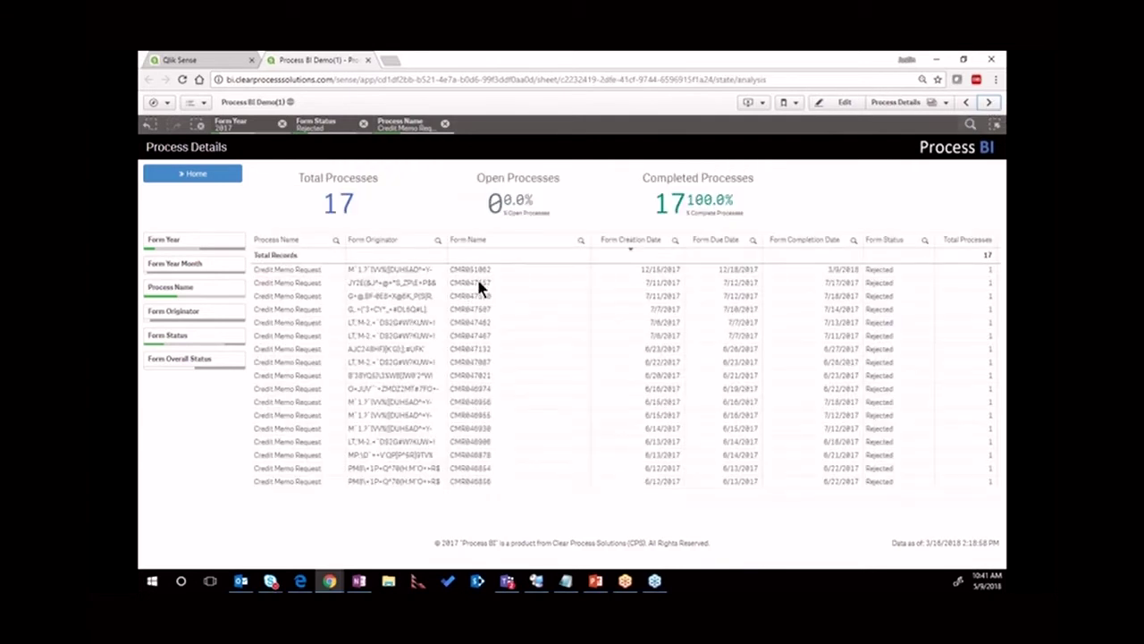
click(989, 104)
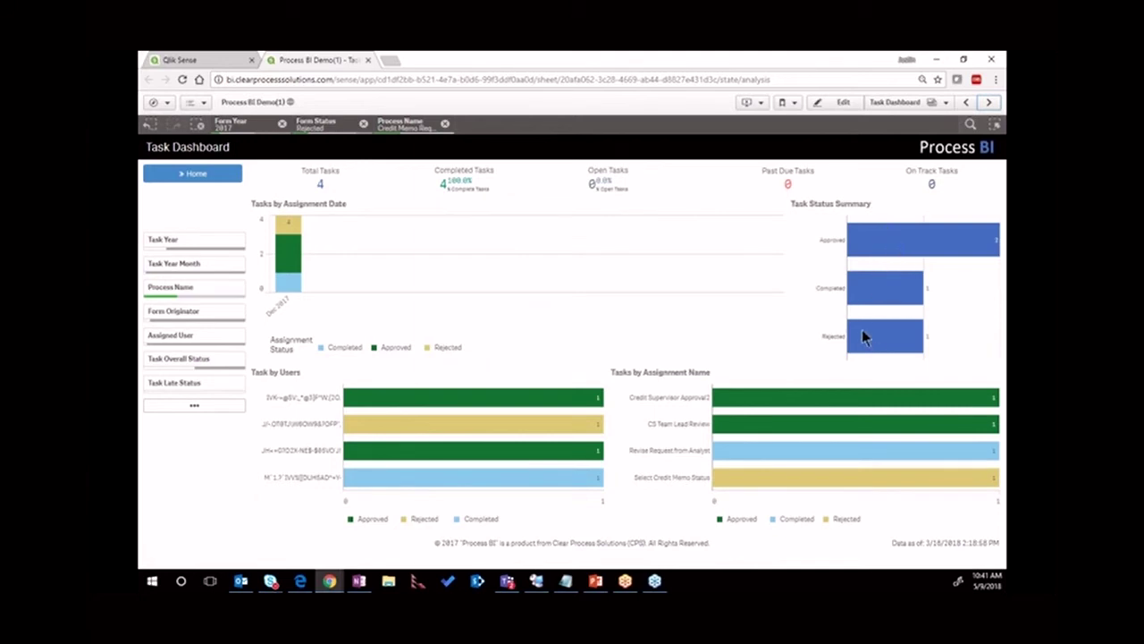
Filter the Task Dashboard to Rejected tasks in the status summary and select the user's bar in Task by Users
click(883, 343)
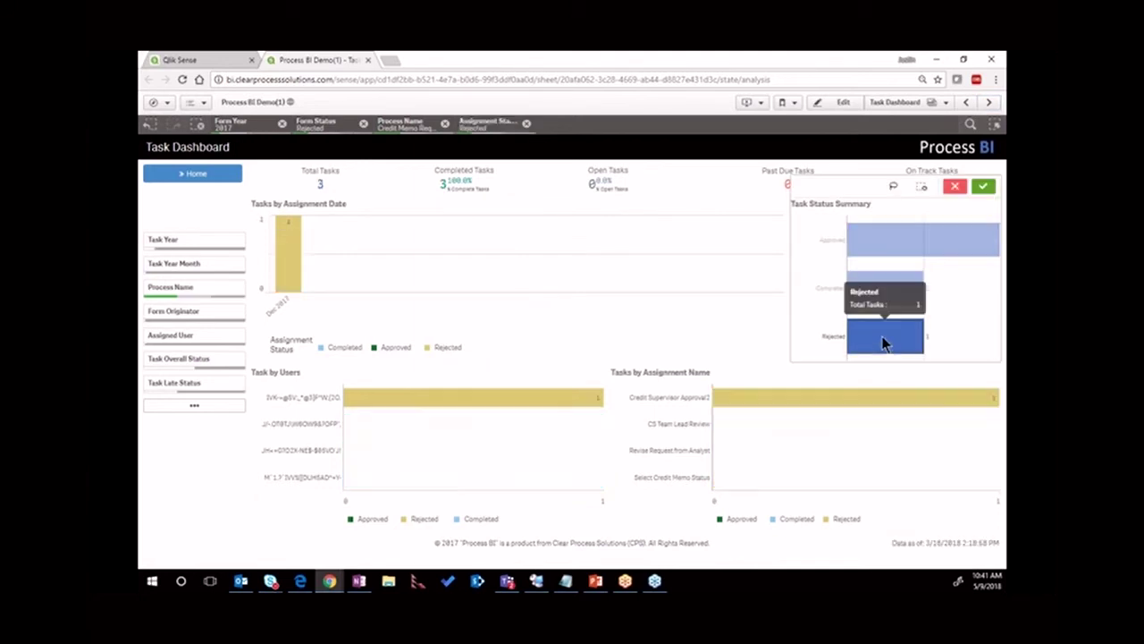
click(982, 186)
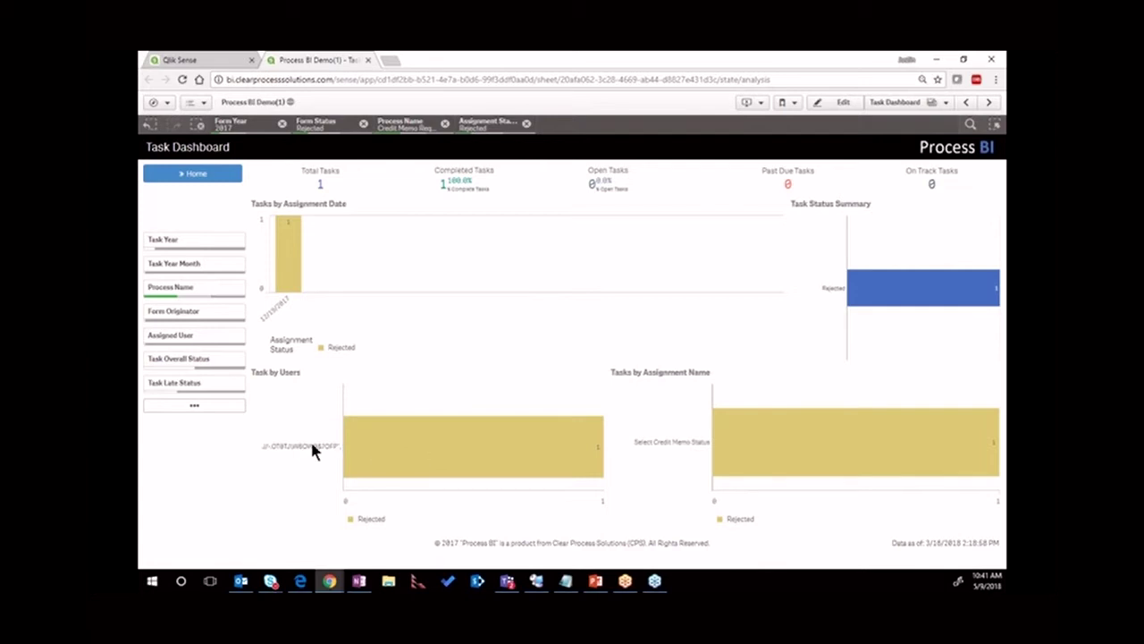
click(367, 446)
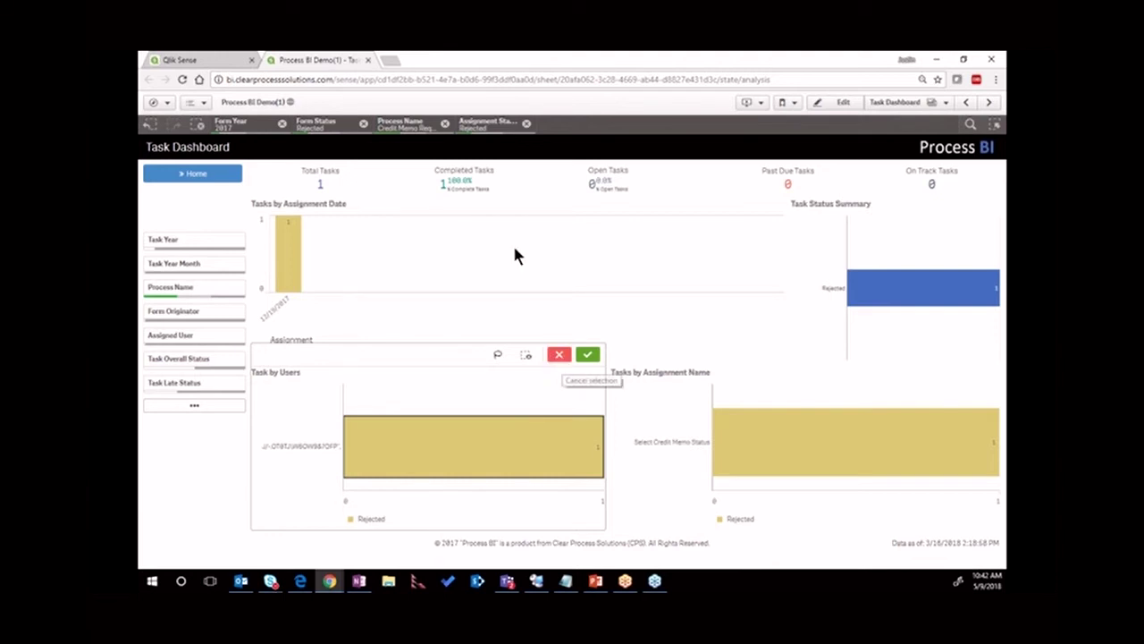
Clear the assignment status, process name, form status and form year selections
click(526, 122)
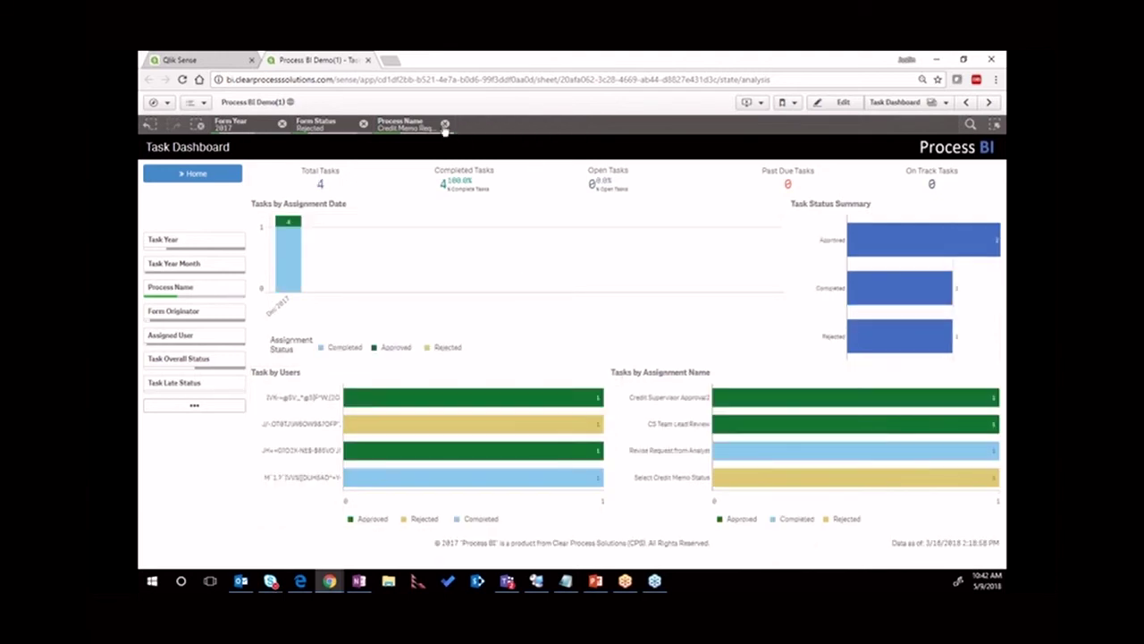
click(444, 123)
click(363, 123)
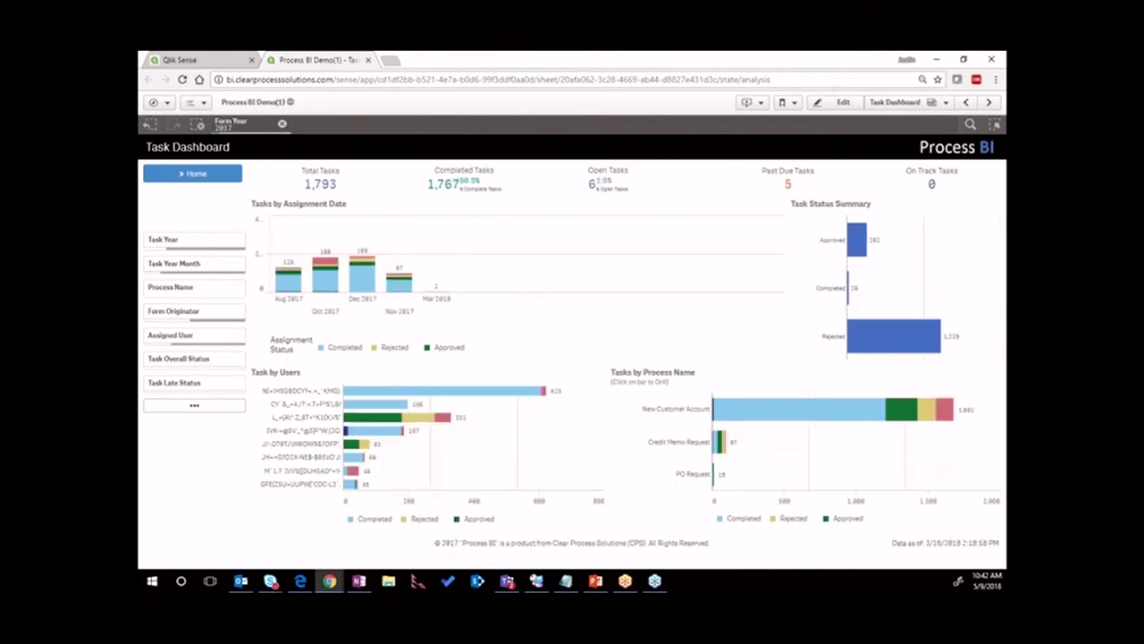
click(281, 124)
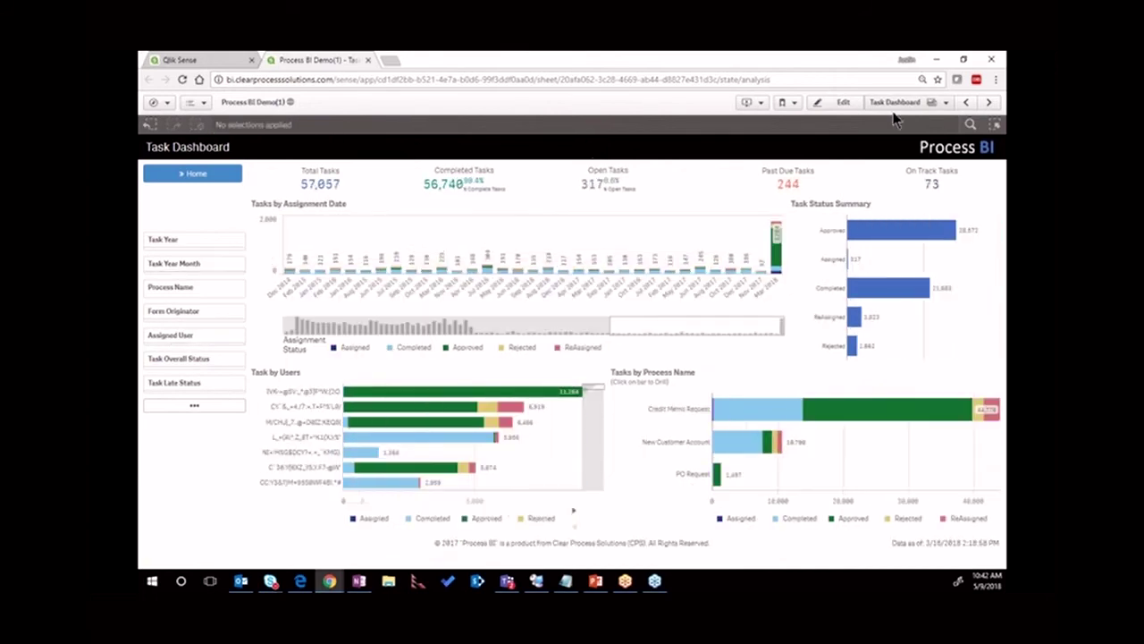
Open the Configuration sheet and set the time configuration to Days
click(895, 102)
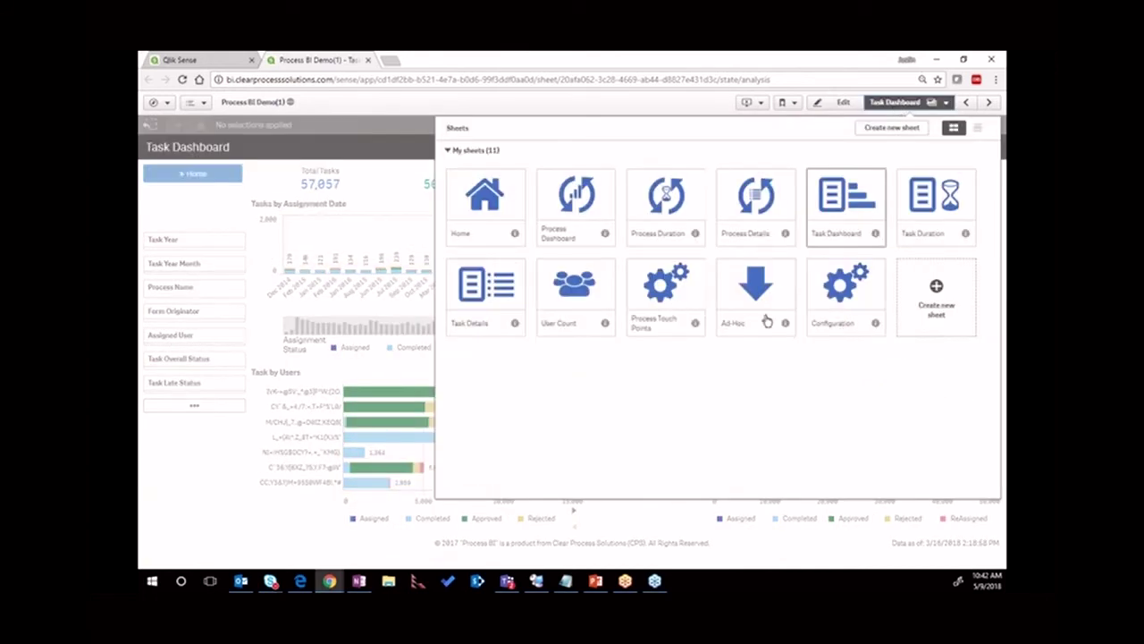
click(853, 295)
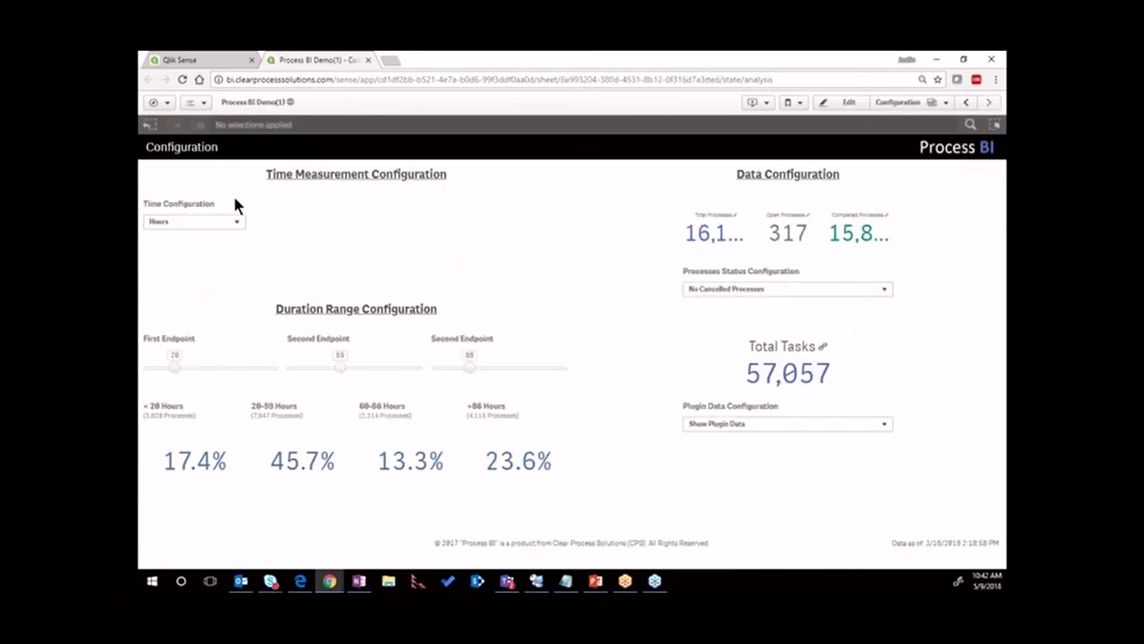
click(198, 221)
click(168, 240)
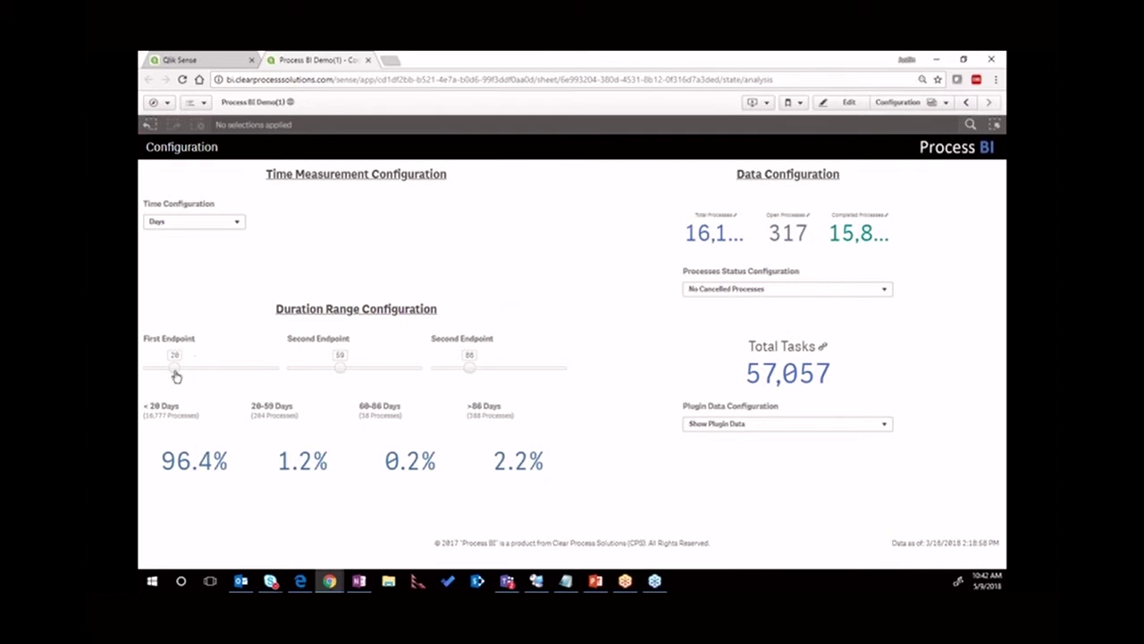
Set the three duration range endpoints to 6, 30 and 60 days
drag(176, 376, 158, 373)
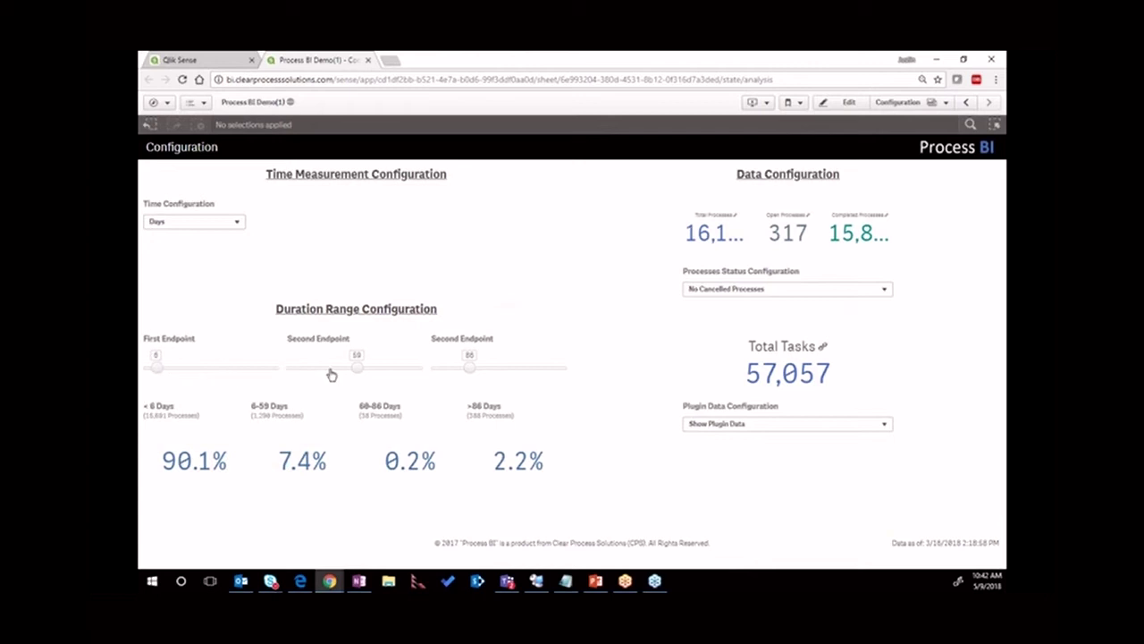
drag(357, 368, 323, 368)
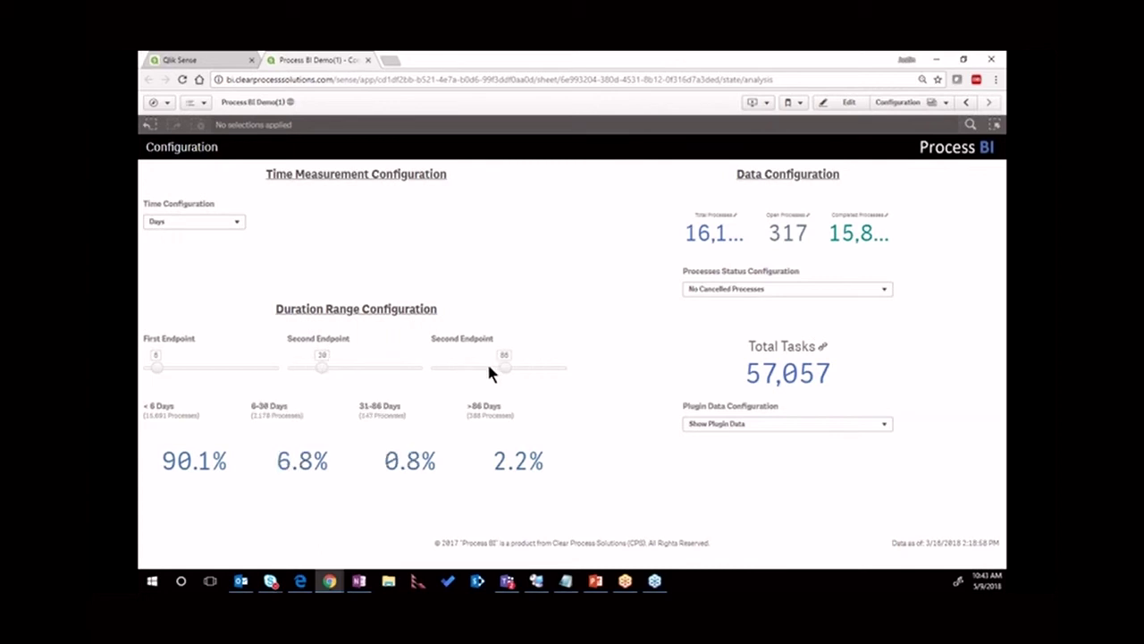
drag(506, 372, 473, 375)
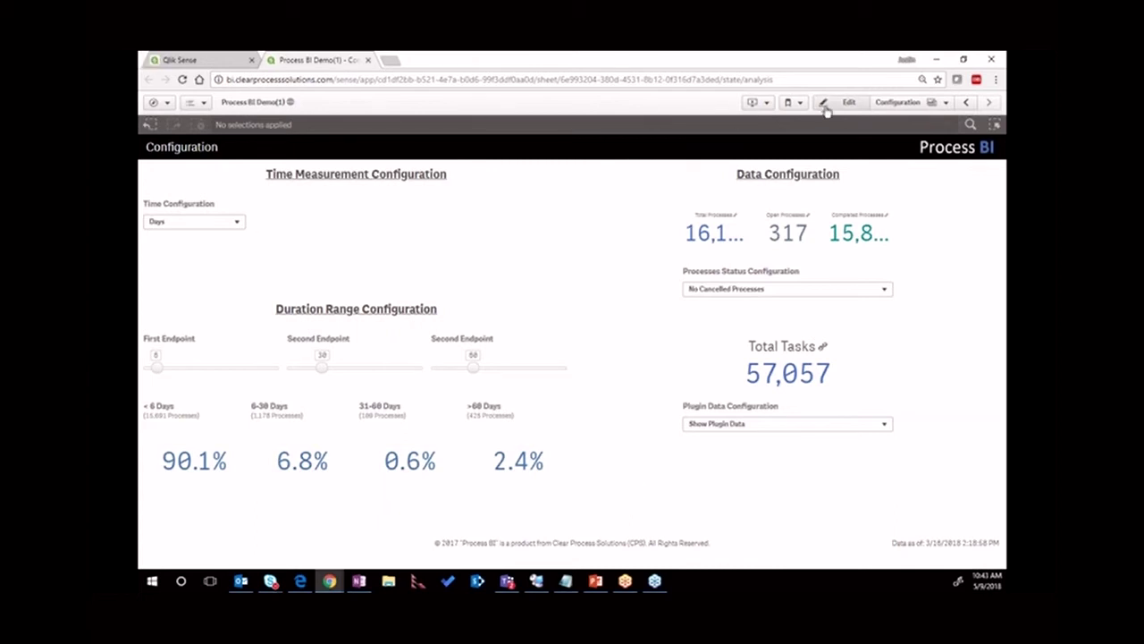
Check the Process Dashboard sheet with the new time settings and move on to the Process Duration sheet
click(901, 104)
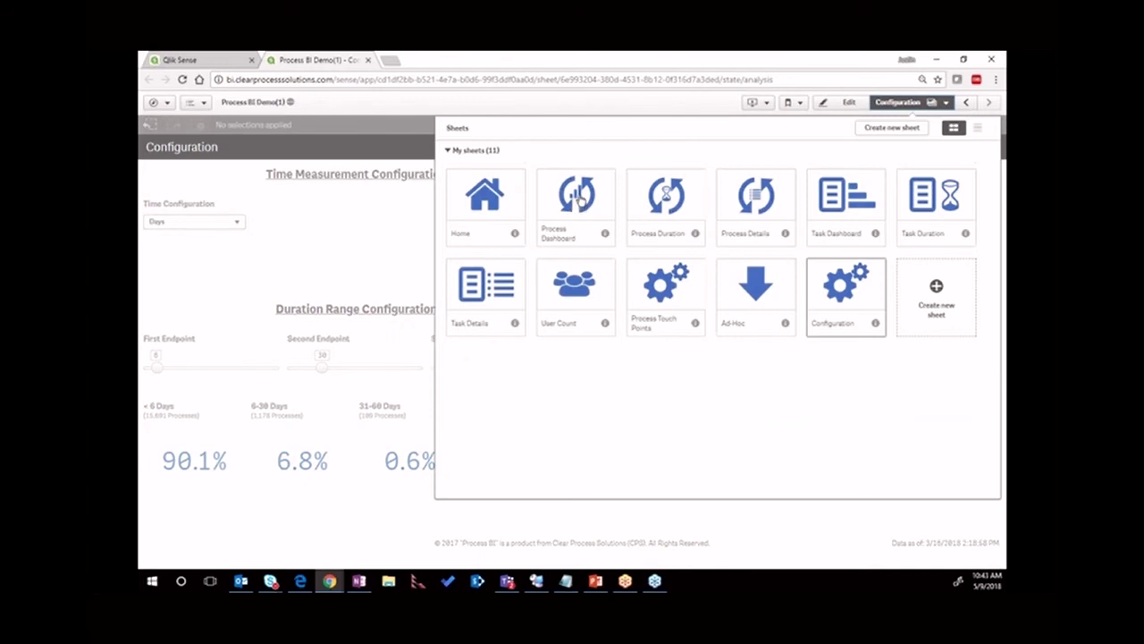
click(582, 201)
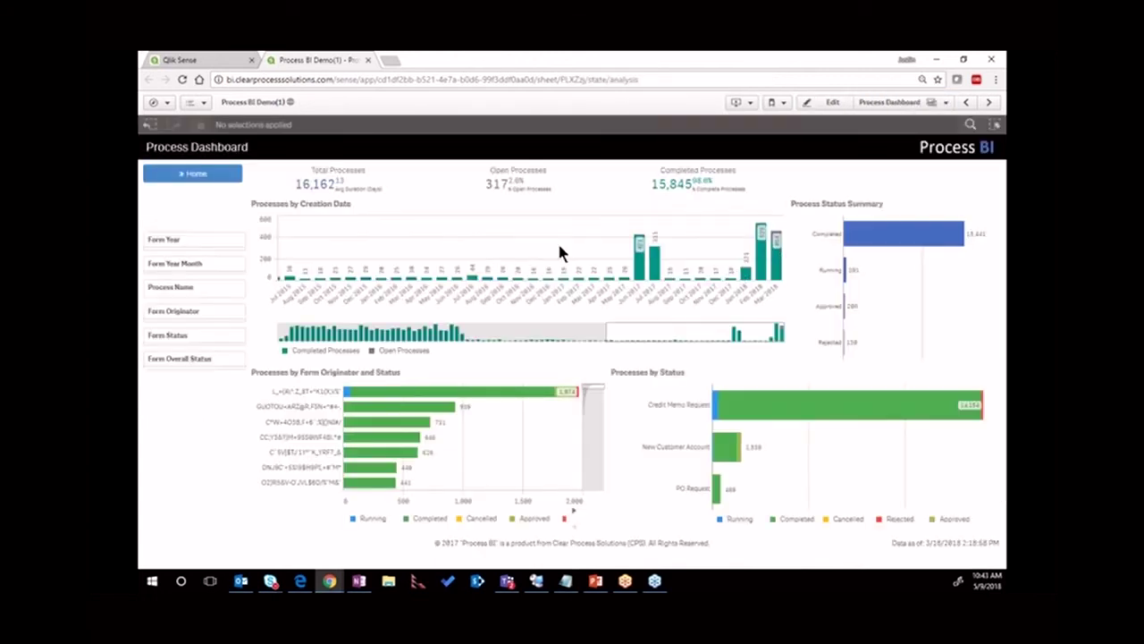
click(989, 102)
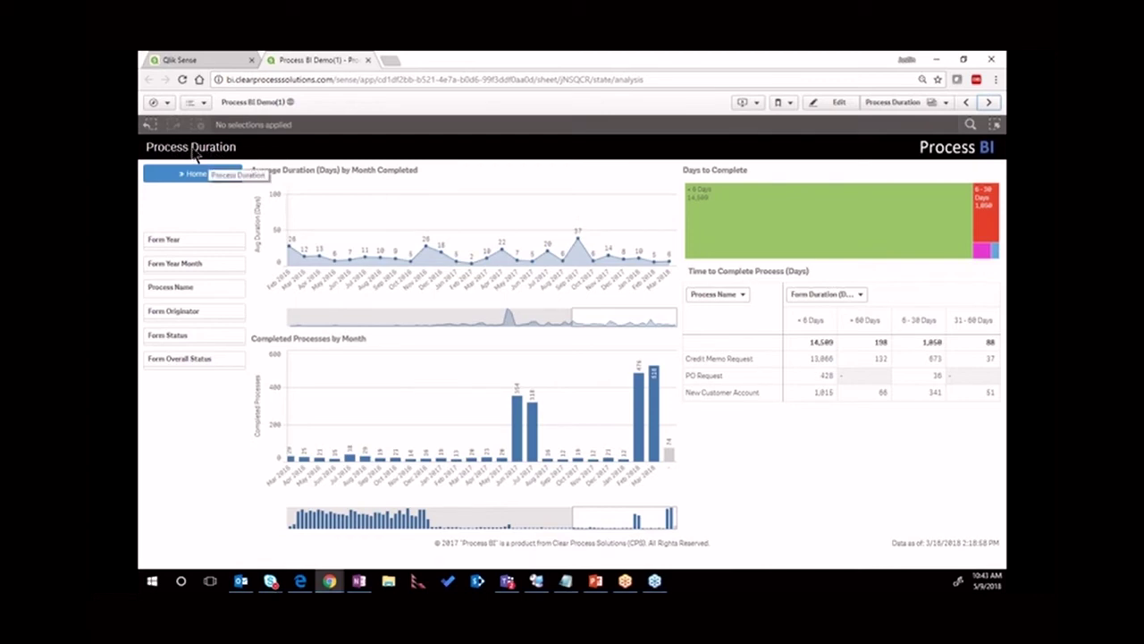
Filter the Process Duration sheet to Form Year 2017 and the Credit Memo Request process
click(183, 244)
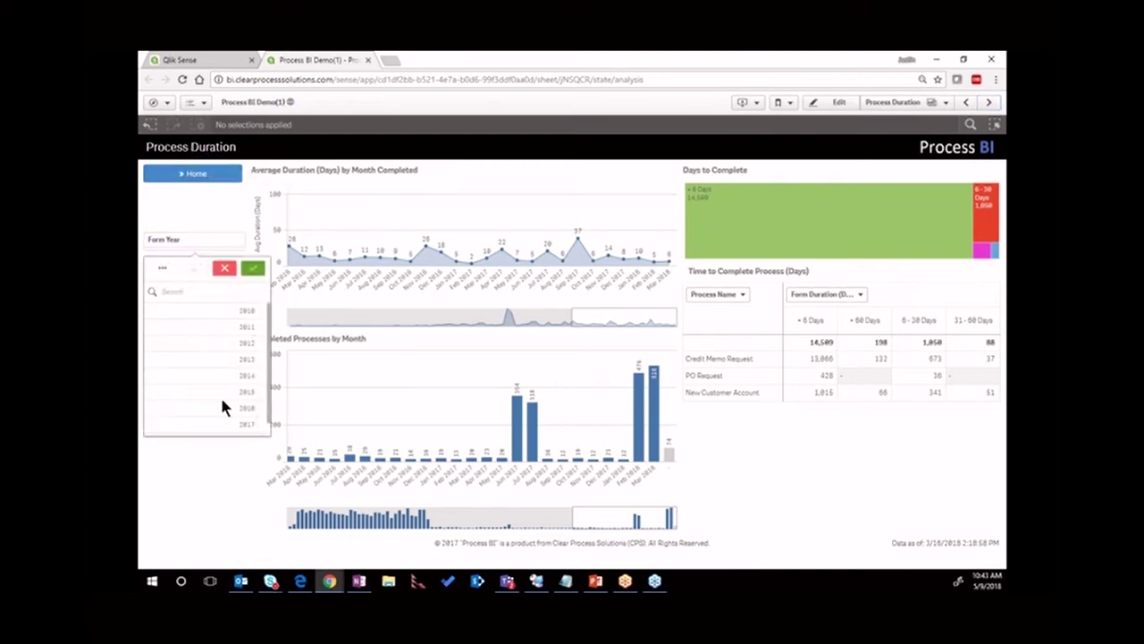
click(230, 424)
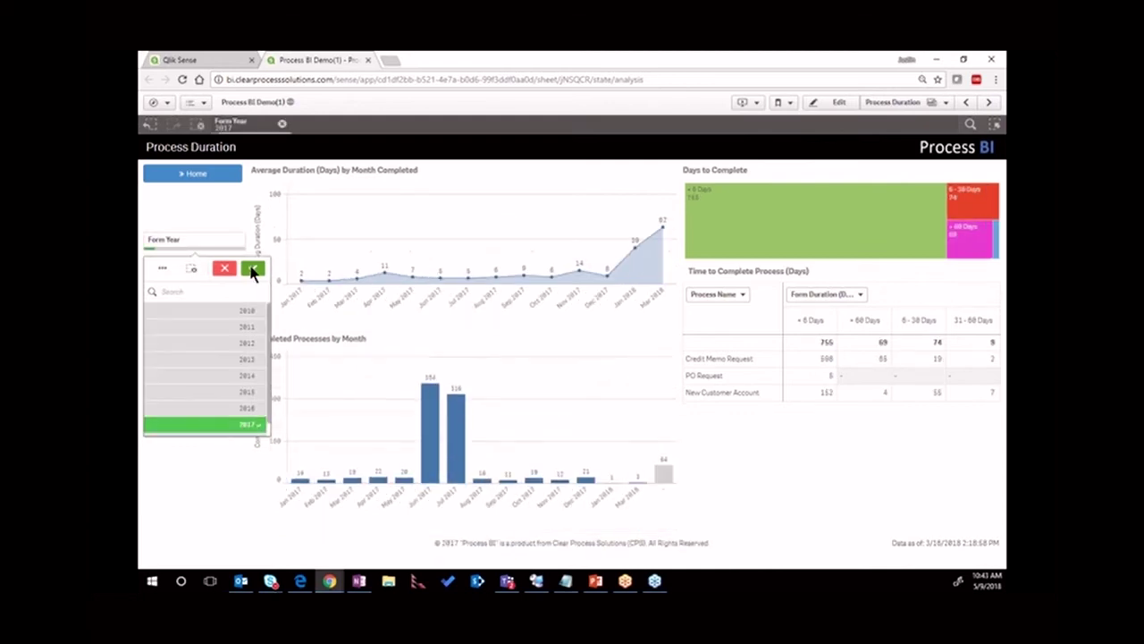
click(253, 268)
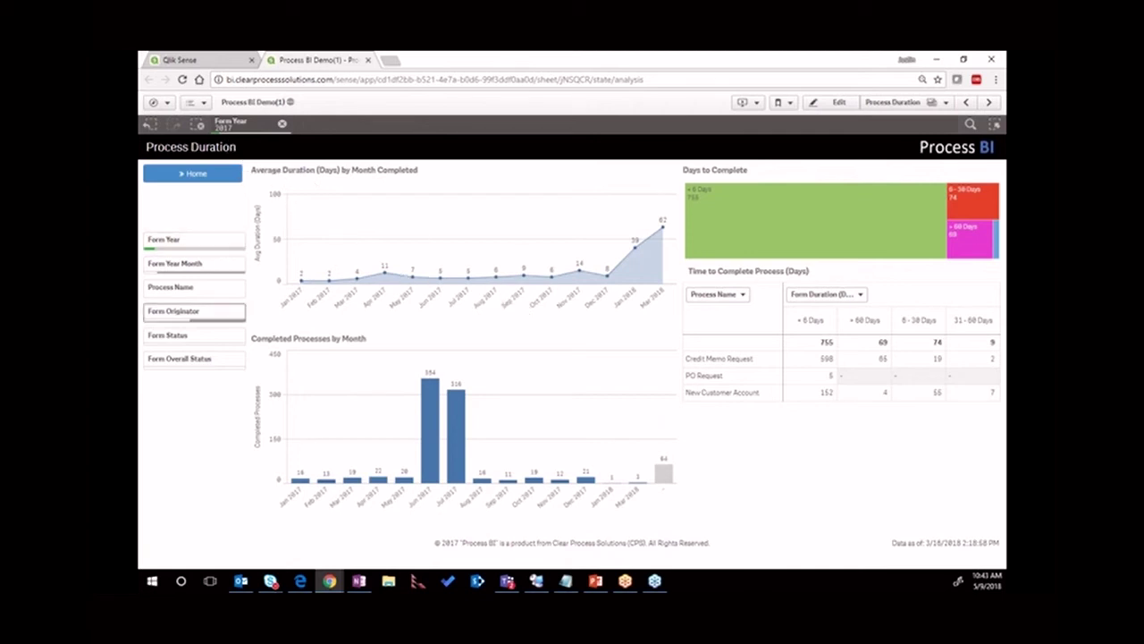
click(188, 293)
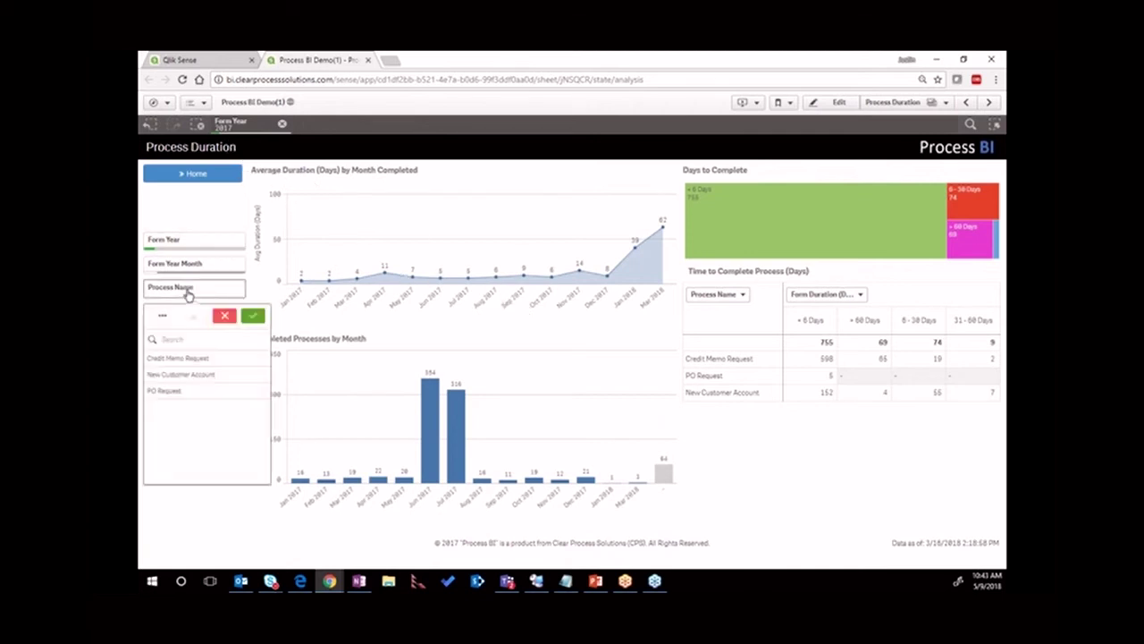
click(184, 358)
click(253, 315)
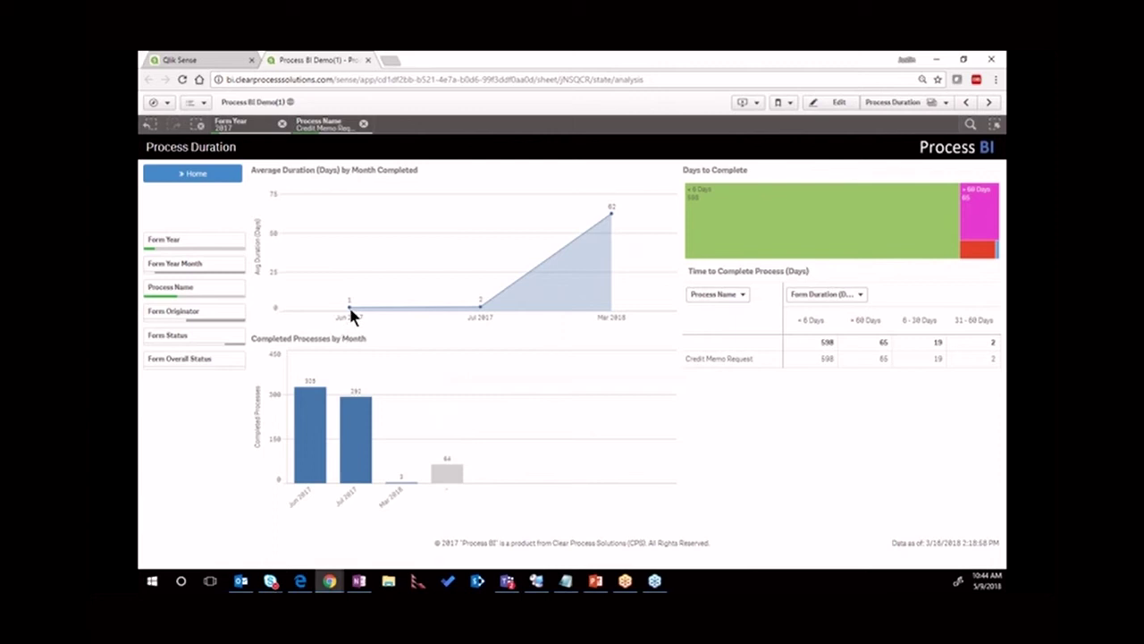
Drill down to processes completed in Mar 2018 with a duration of more than 60 days
click(608, 214)
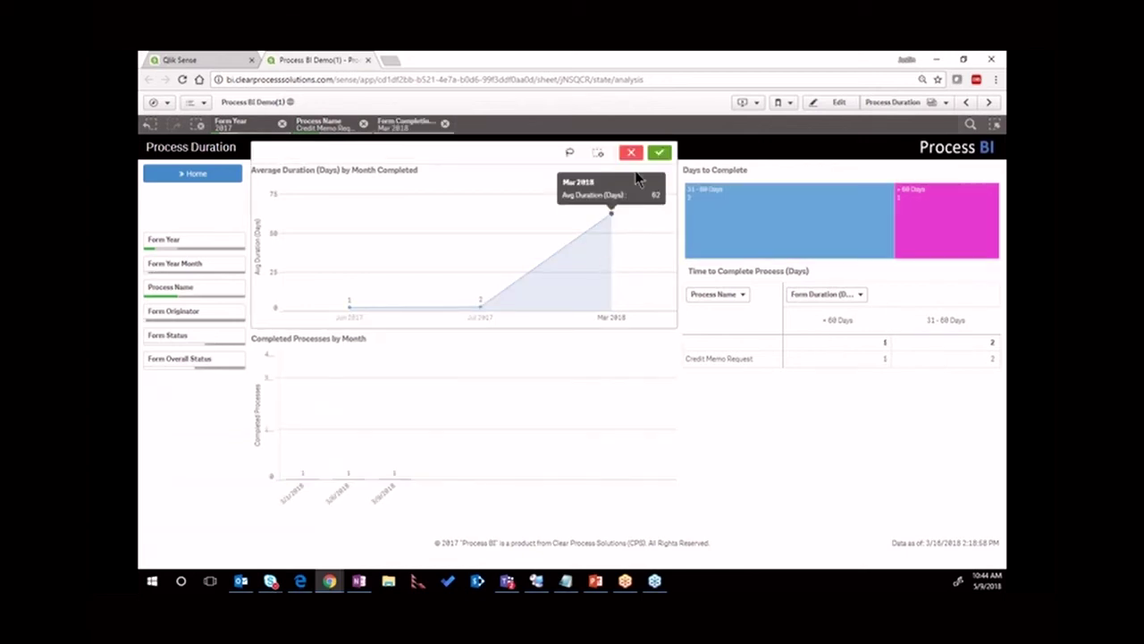
click(662, 152)
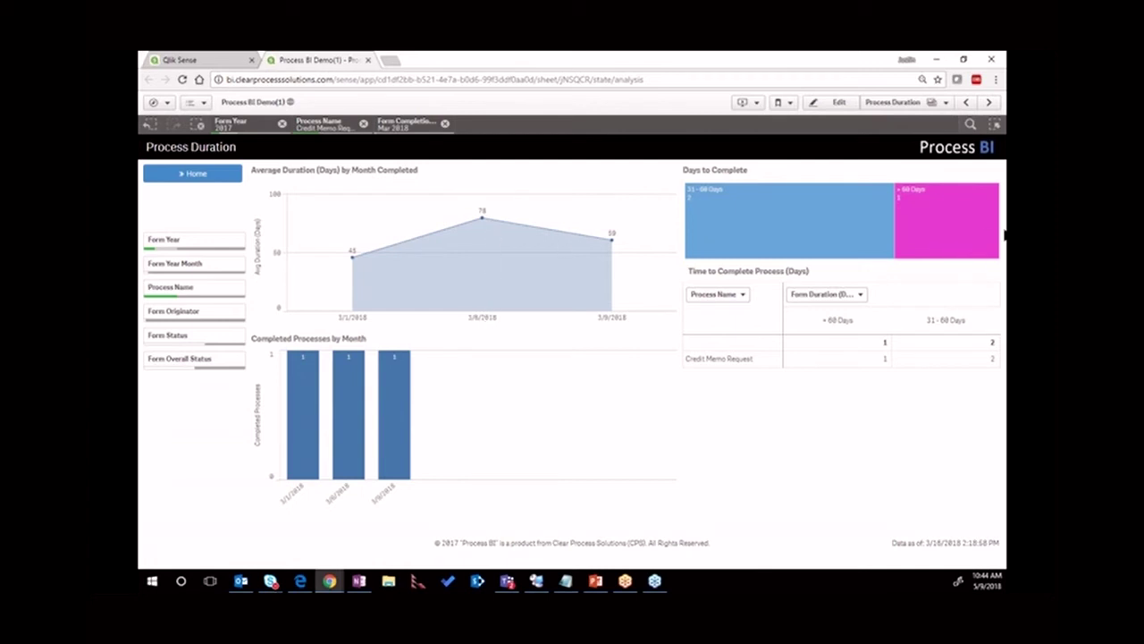
click(951, 218)
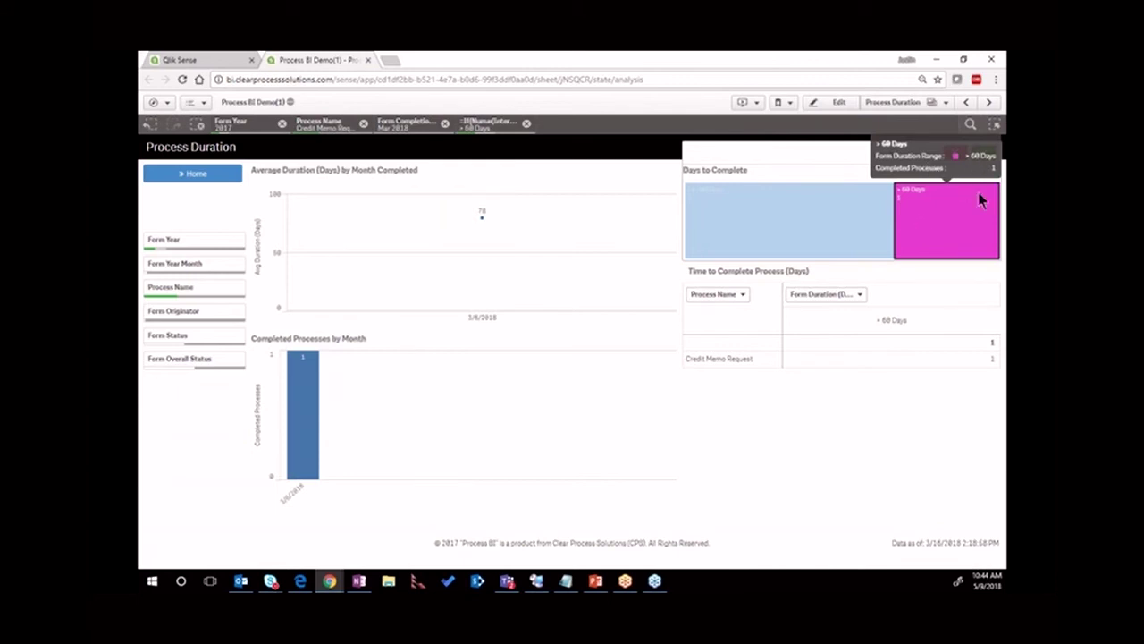
click(983, 151)
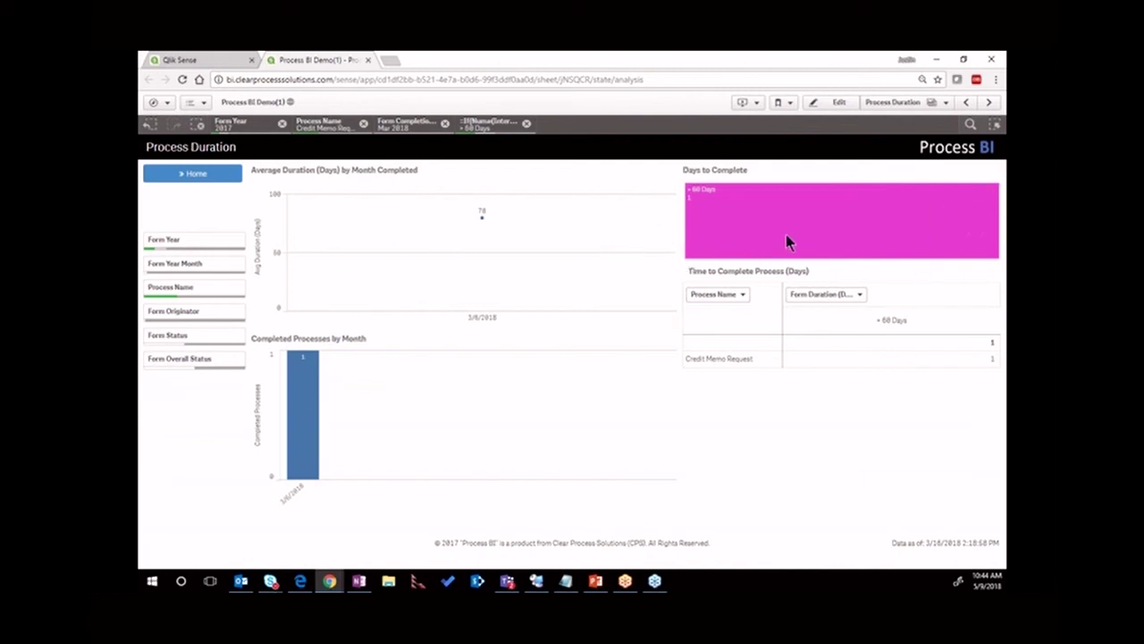
Filter the Process Details sheet by form name to the listed Credit Memo Request form
click(989, 103)
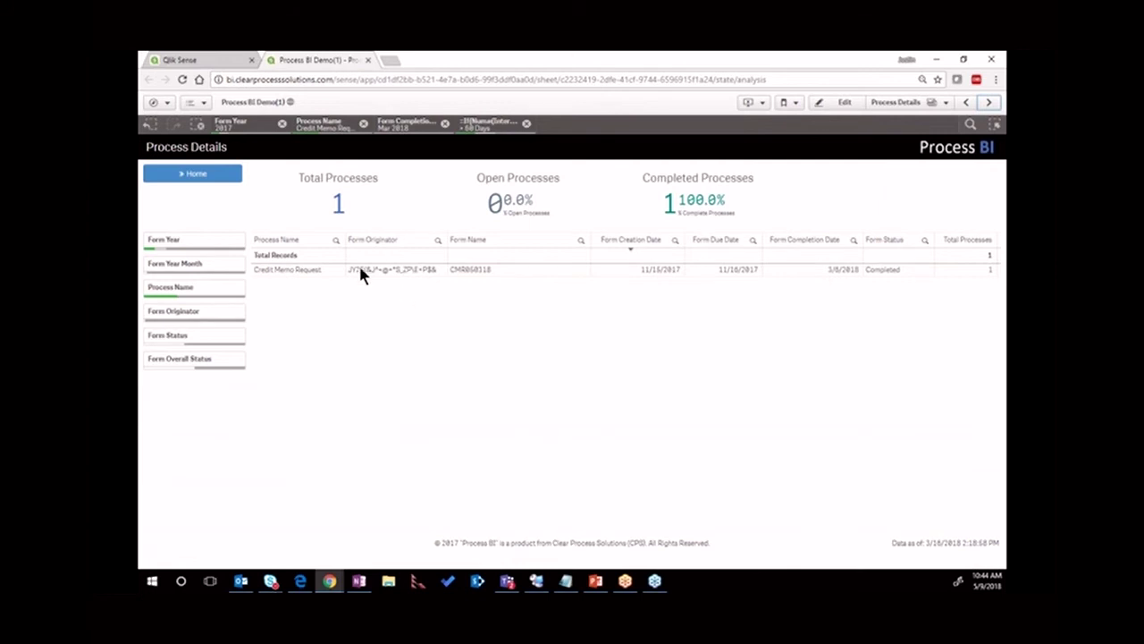
click(487, 275)
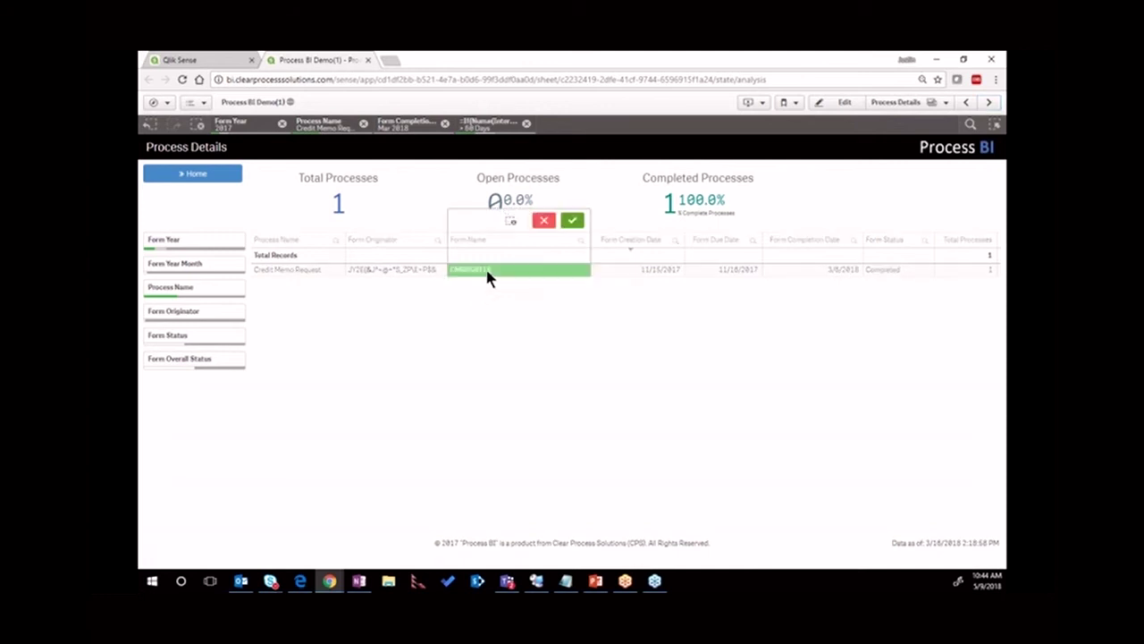
click(574, 222)
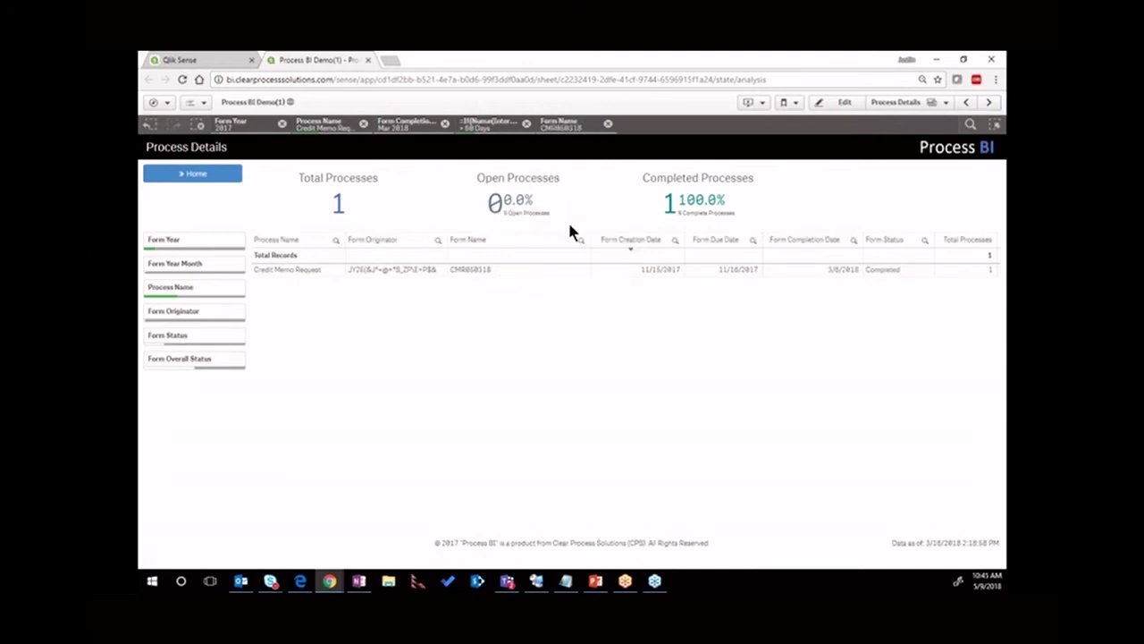
Clear the > 60 Days duration and Mar 2018 form completion filters, and go to the Task Dashboard sheet
click(527, 124)
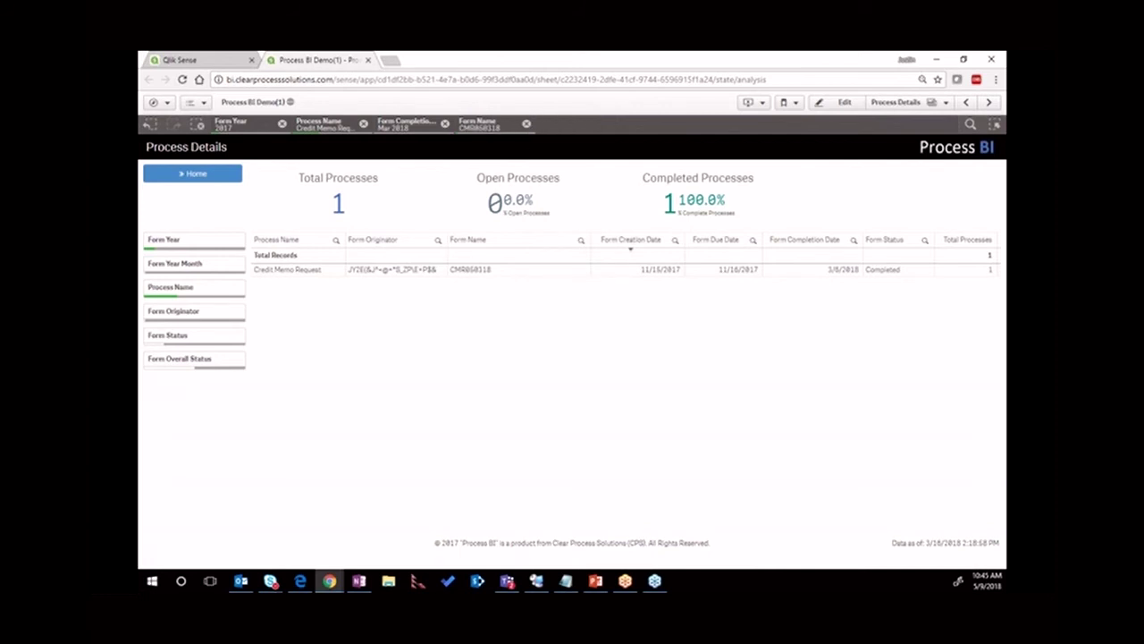
click(444, 123)
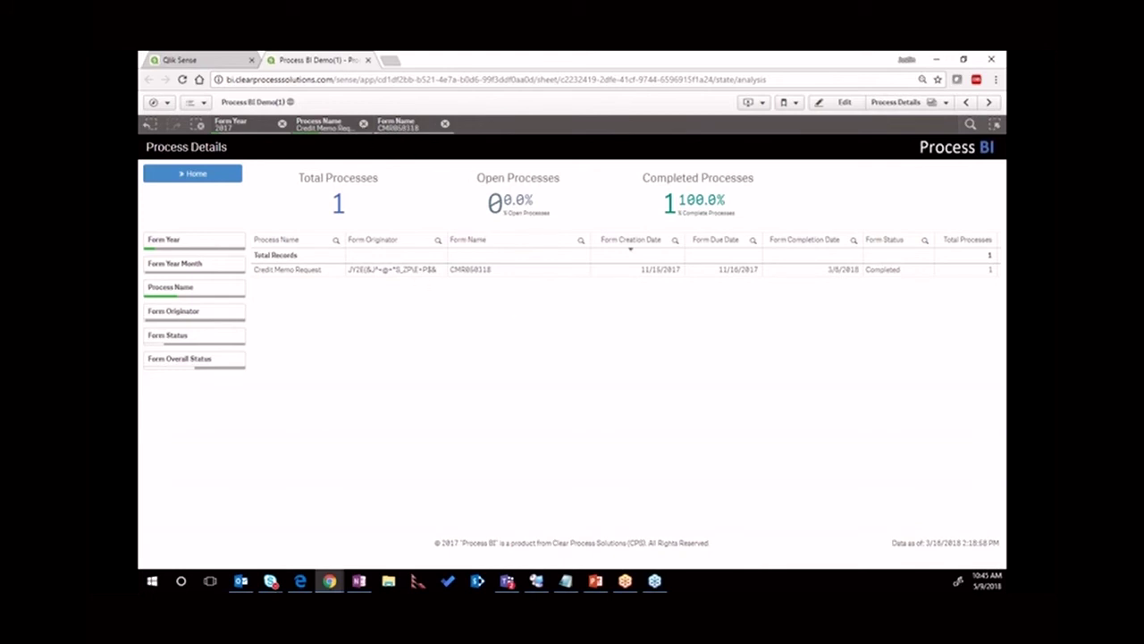
click(885, 102)
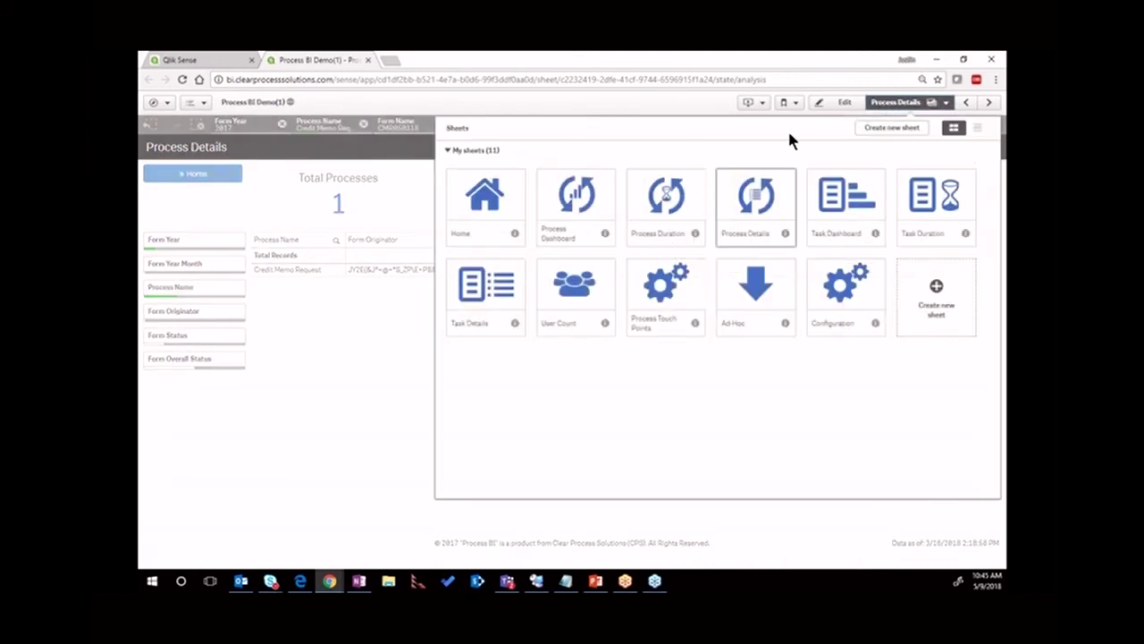
click(845, 204)
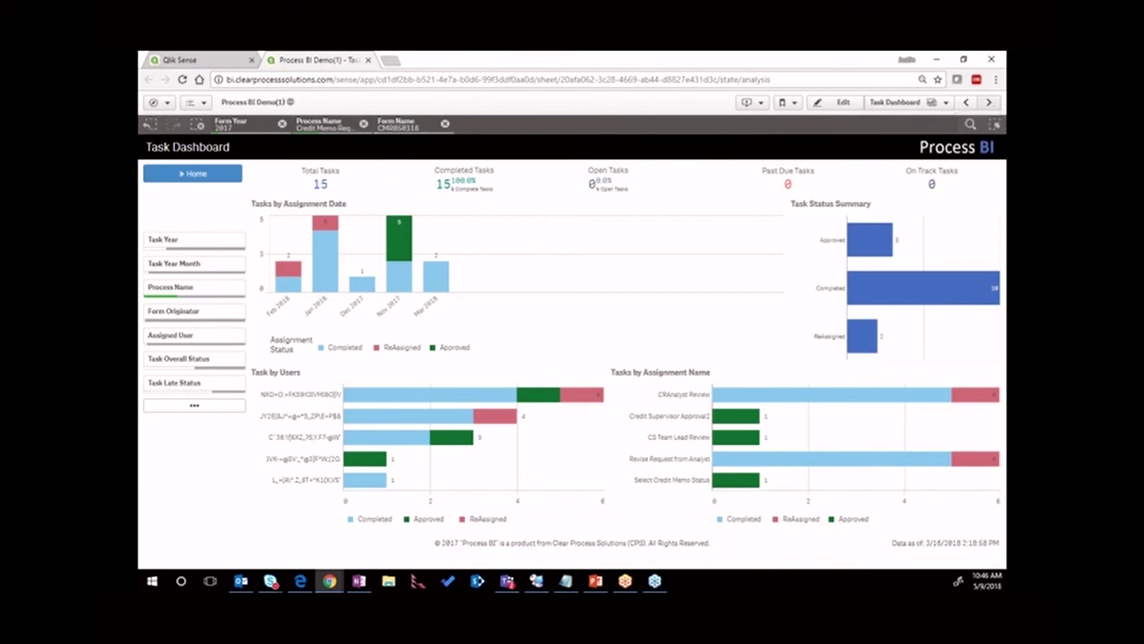
Filter the Task Duration sheet to Late tasks using the Tasks Completion Breakdown chart
click(990, 104)
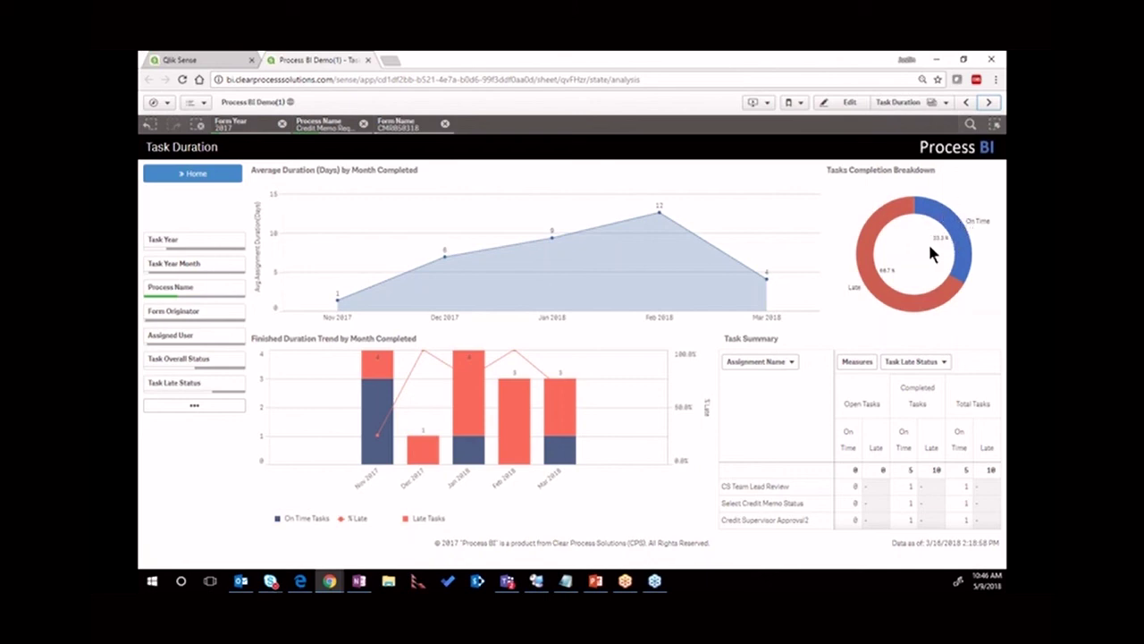
scroll(931, 243, down, 1)
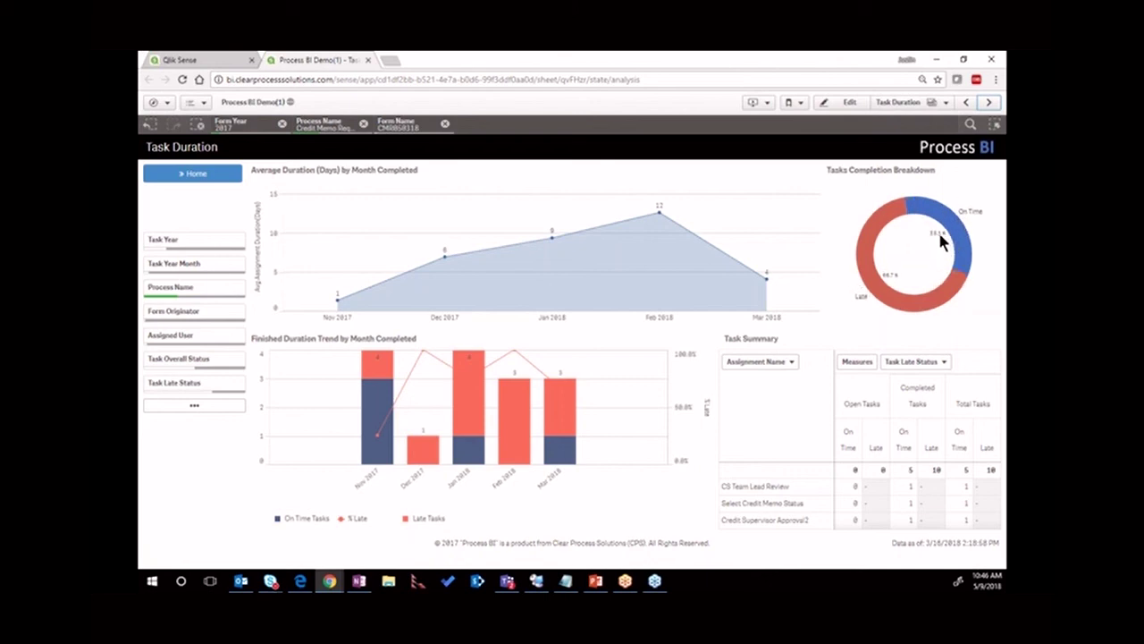
click(871, 290)
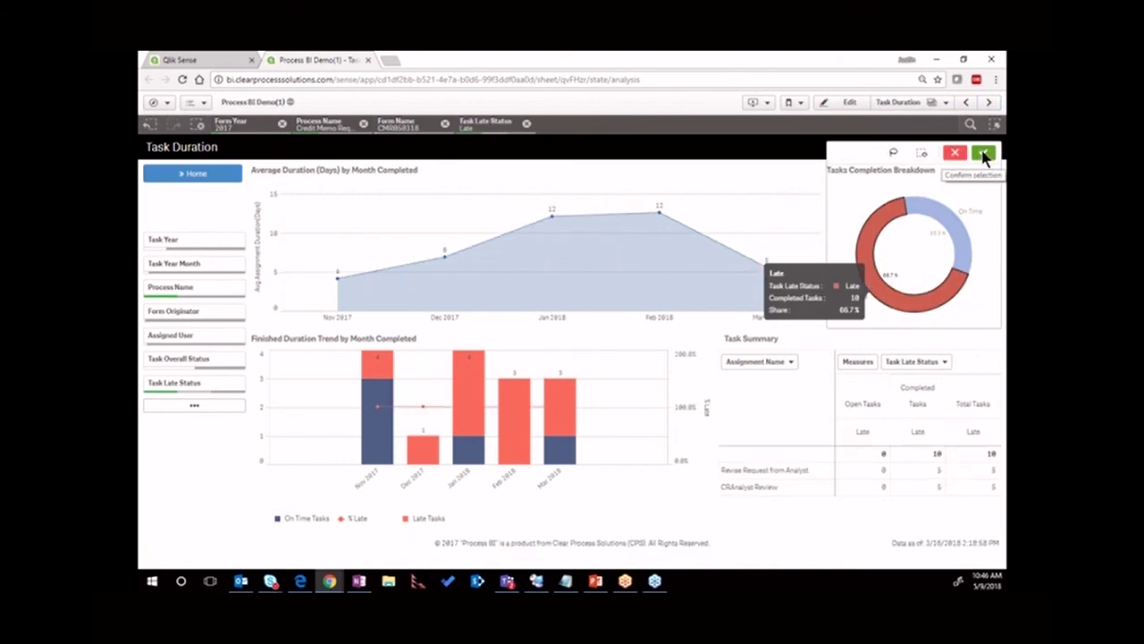
click(984, 154)
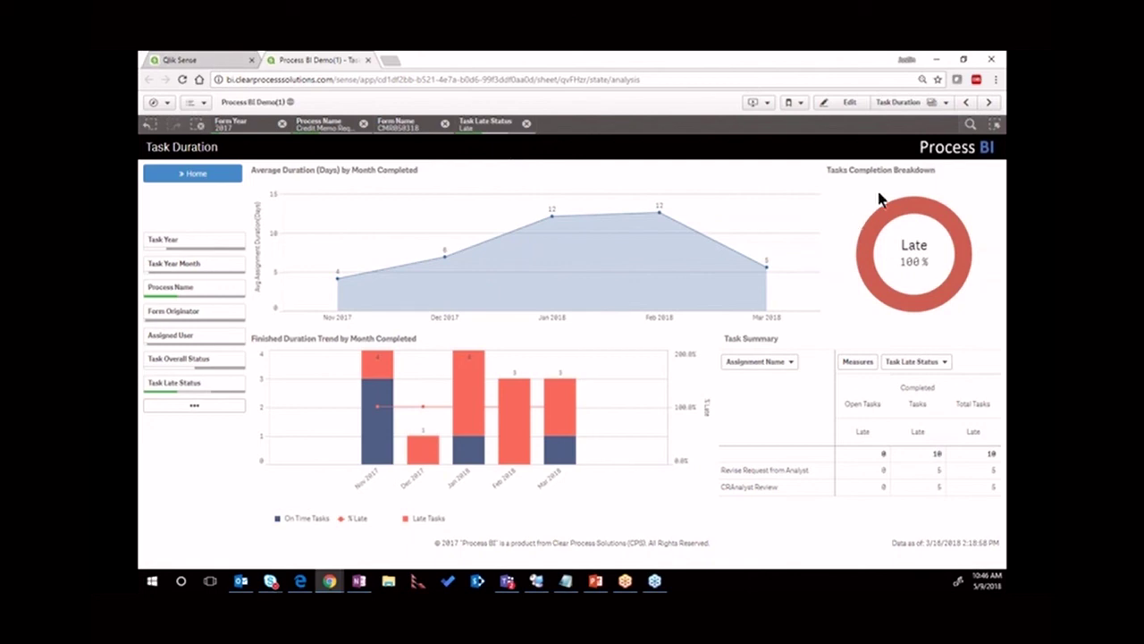
Sort the late tasks on the Task Details sheet by Assigned User
click(989, 102)
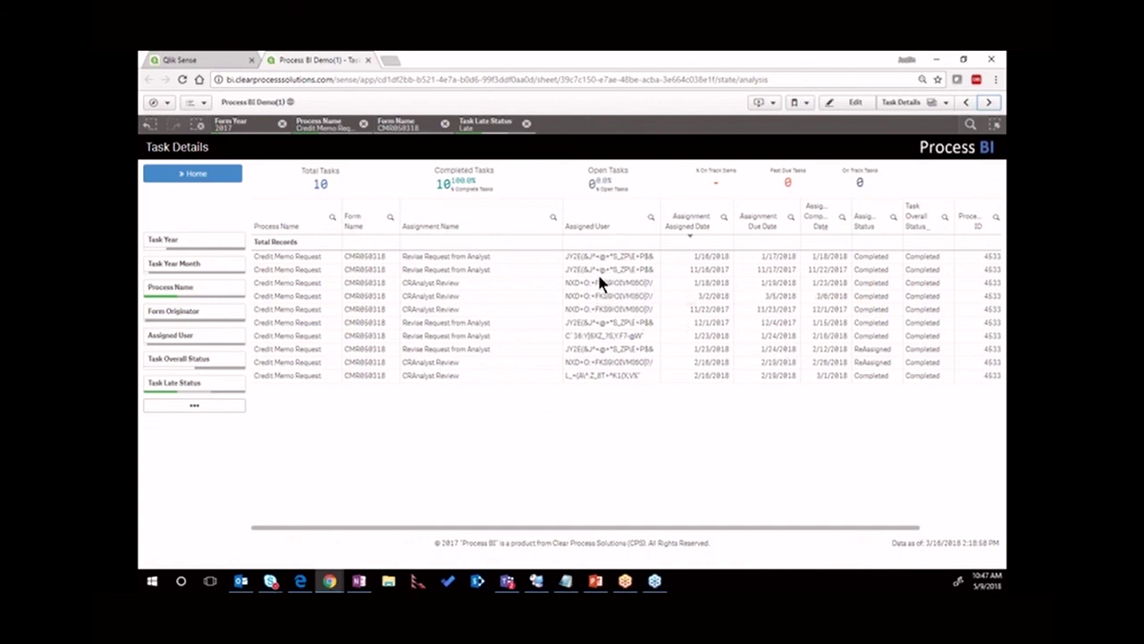
click(598, 228)
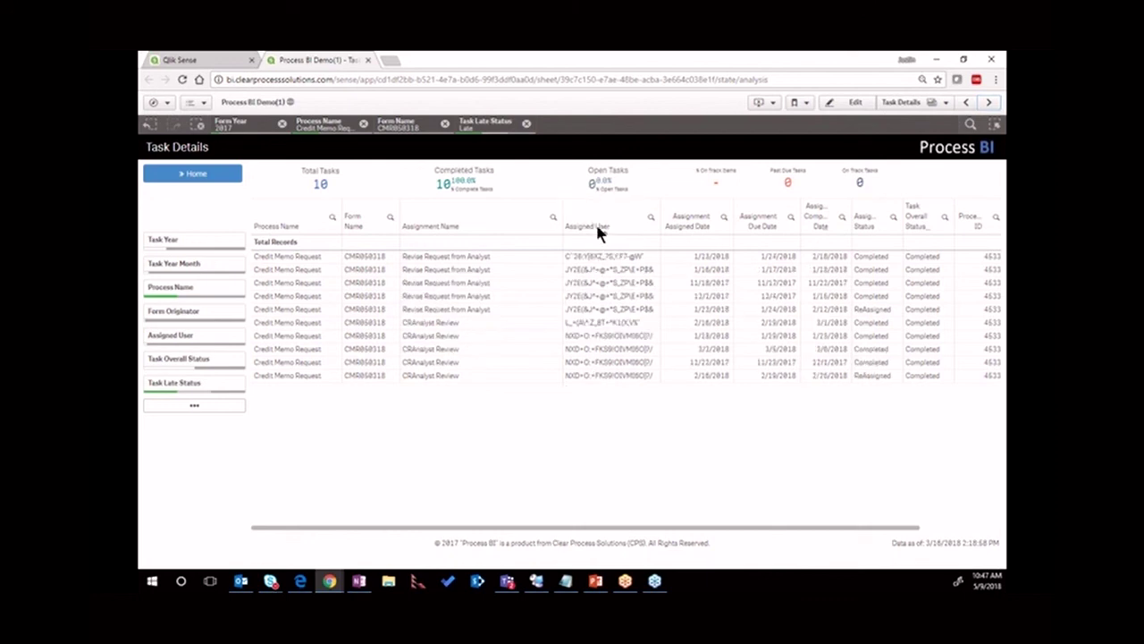